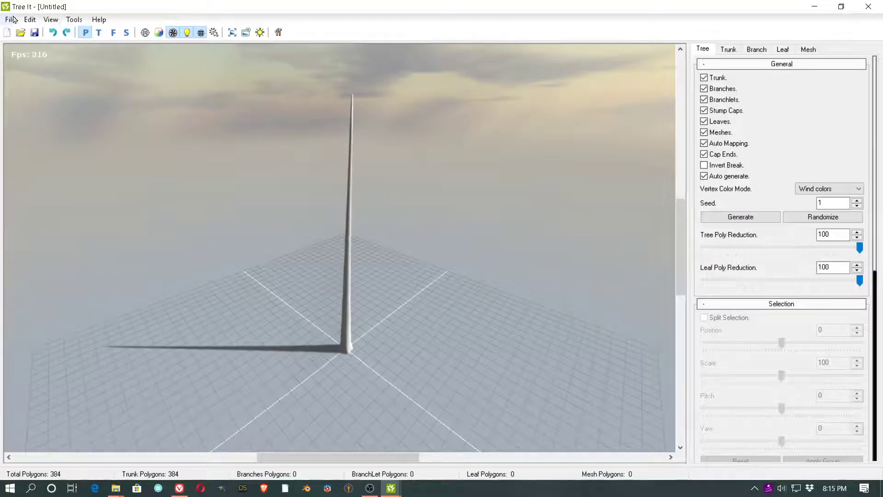
- Open coconut palm.tre from the coconut palm folder of the sample trees
click(10, 19)
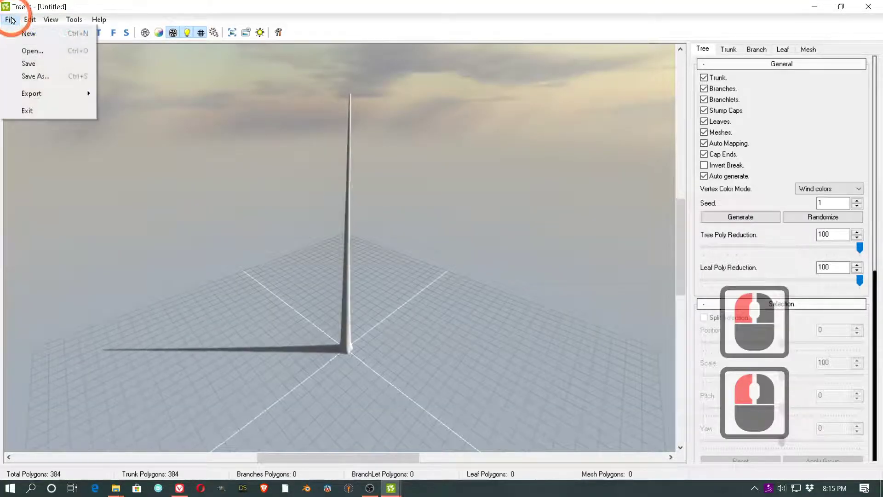
click(23, 49)
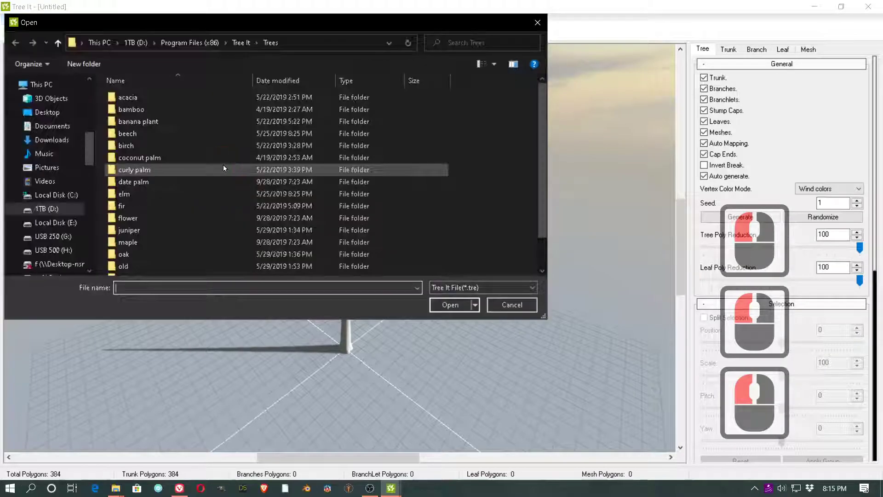
double_click(153, 157)
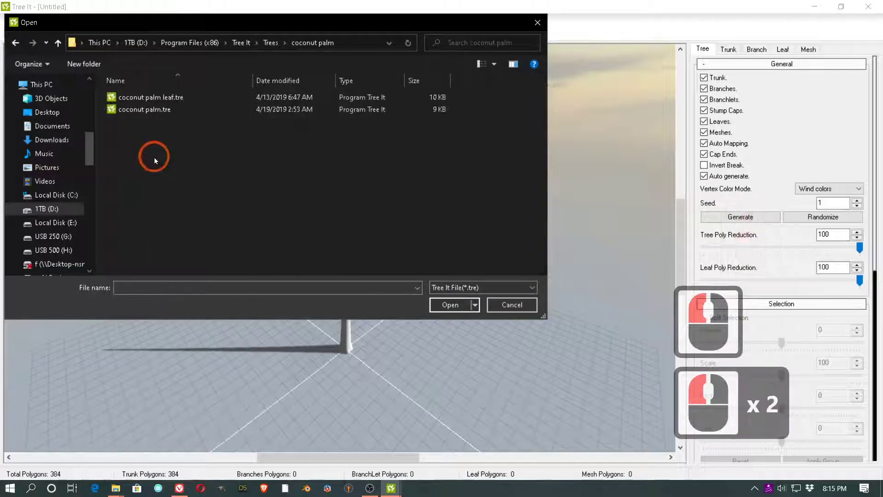
click(159, 111)
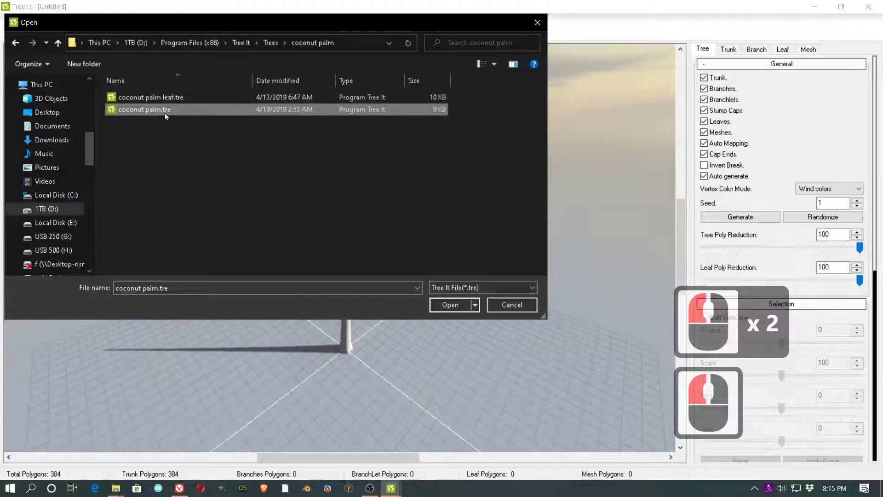
click(456, 307)
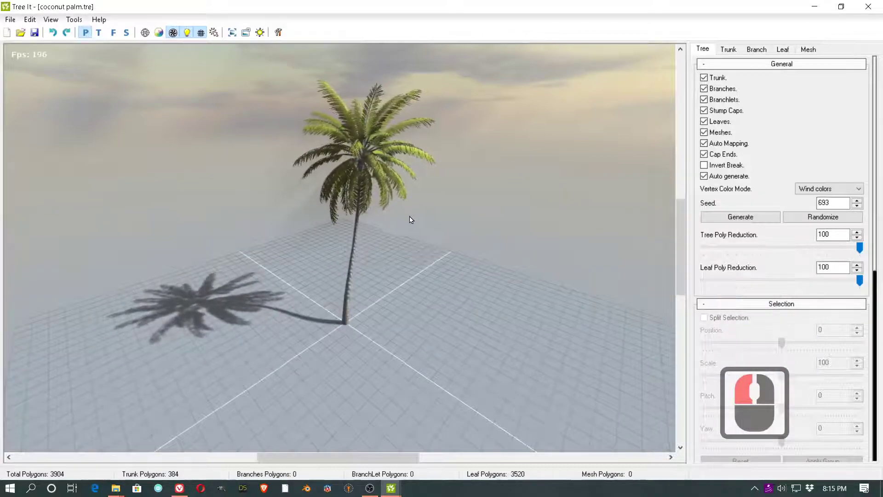
- Try a trunk count of 5, reduce the trunk's number of sides, and bring the count back down near its minimum
click(731, 53)
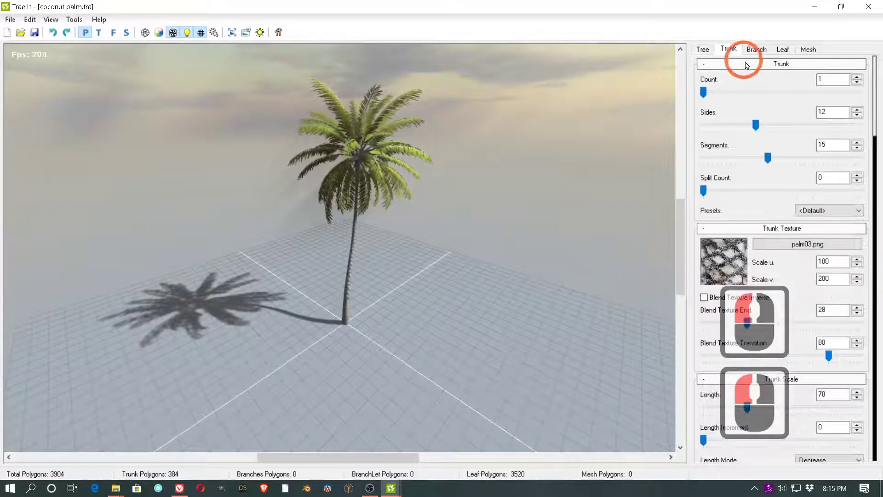
drag(707, 95, 780, 99)
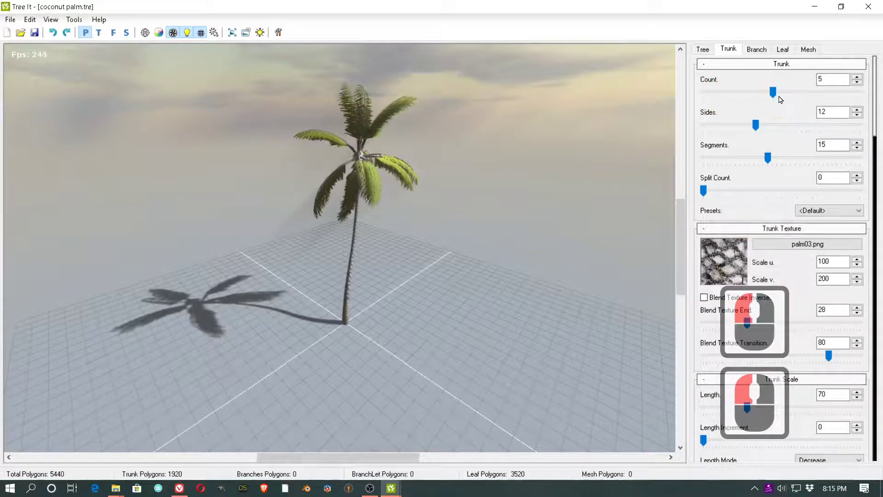
drag(755, 127, 726, 124)
drag(769, 95, 720, 92)
- Examine the palm's branch settings, mesh layers and leaf layers, keeping the branch count at 0
click(756, 49)
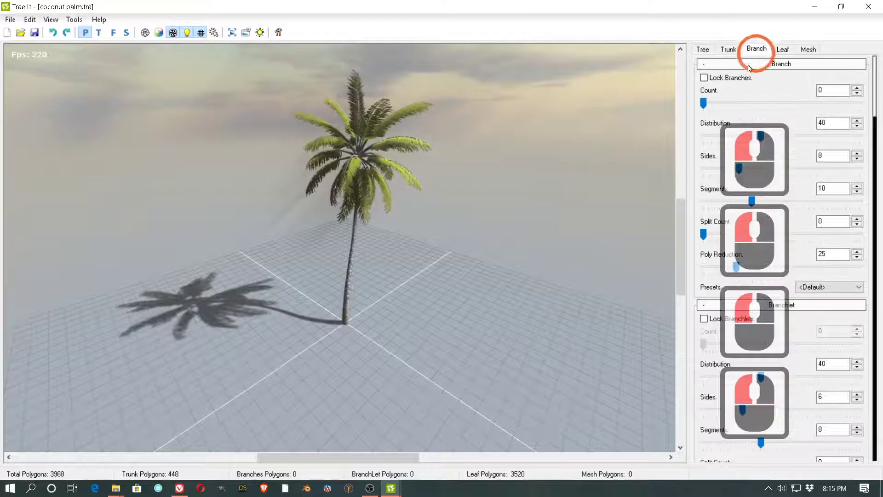
drag(706, 104, 682, 120)
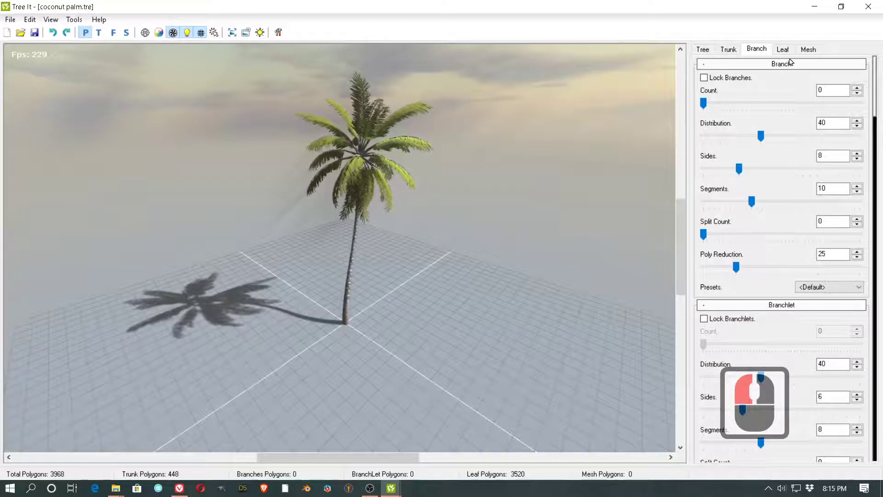
click(809, 49)
click(754, 87)
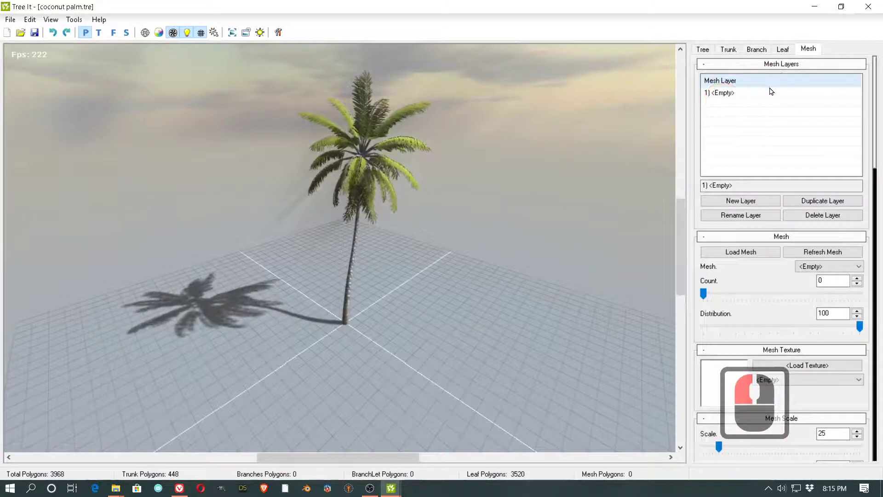
click(783, 50)
click(764, 98)
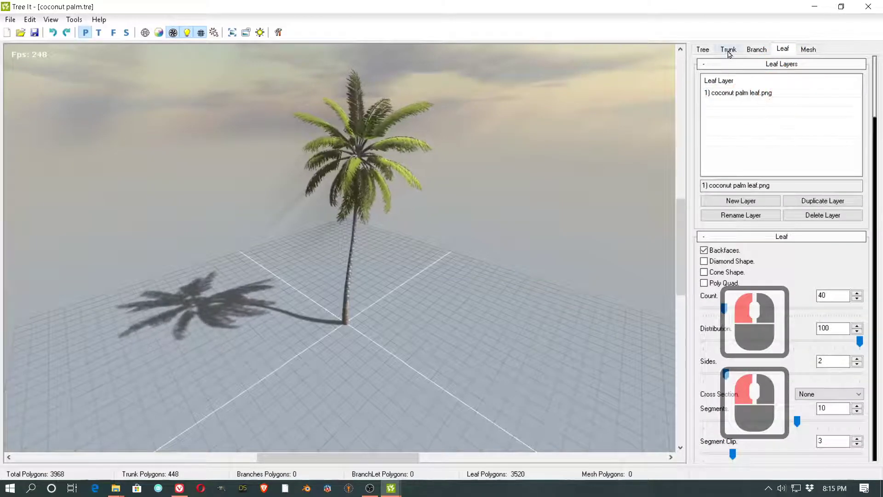
- Randomize the palm's generation seed three times to get a different leaf arrangement
click(703, 49)
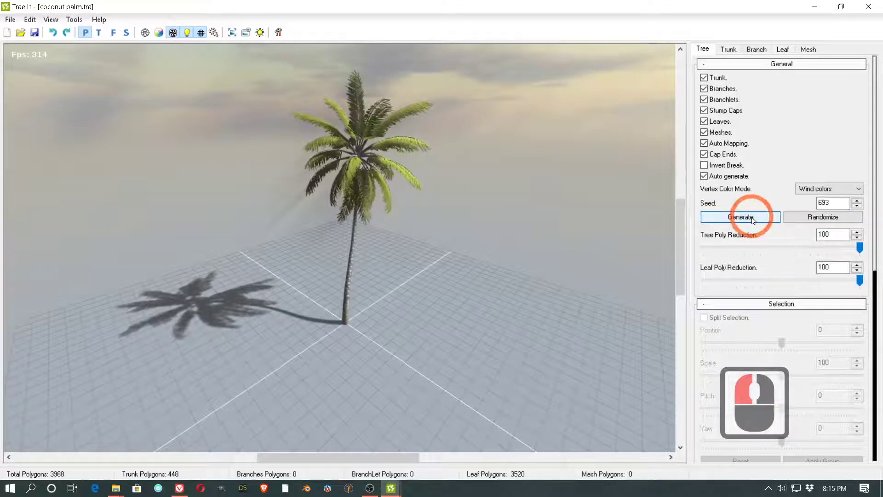
click(818, 220)
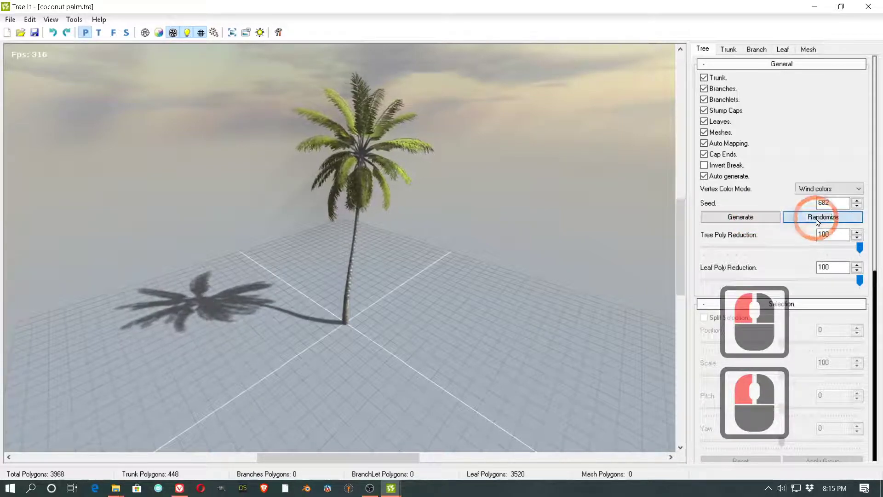
click(817, 220)
click(817, 220)
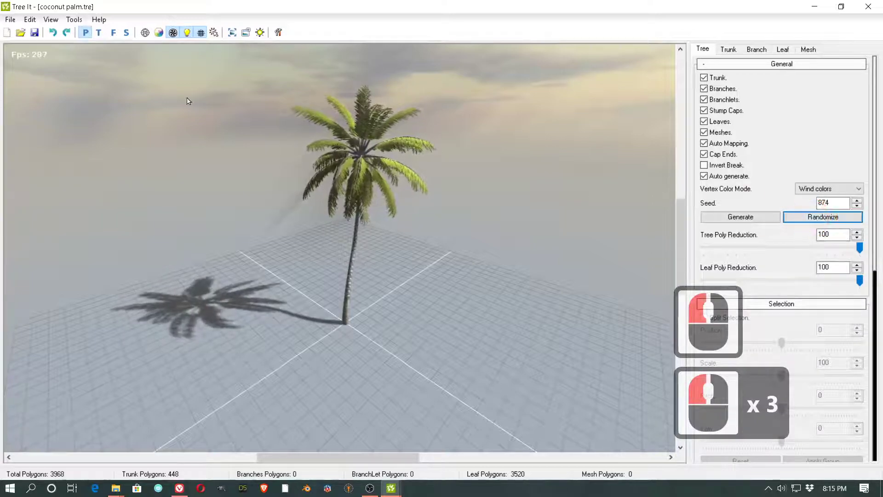
- Start exporting the palm as a Wavefront (*.obj) file and choose the Desktop as the destination folder
click(13, 20)
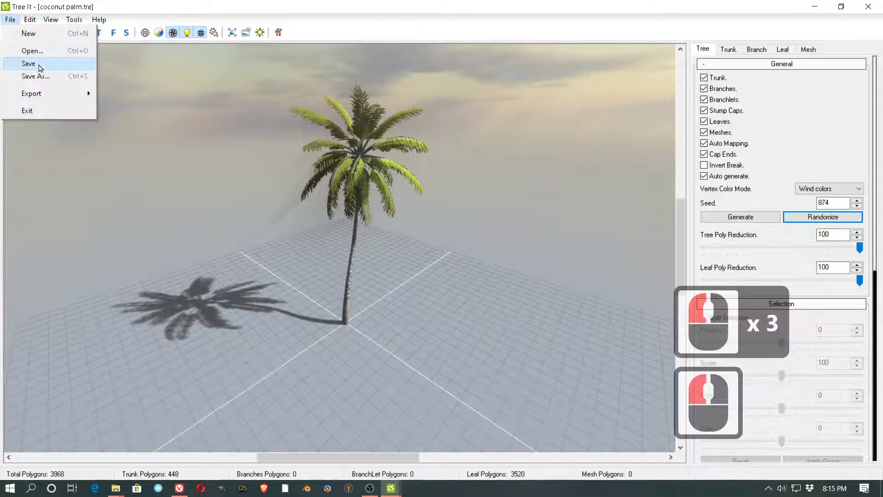
click(46, 94)
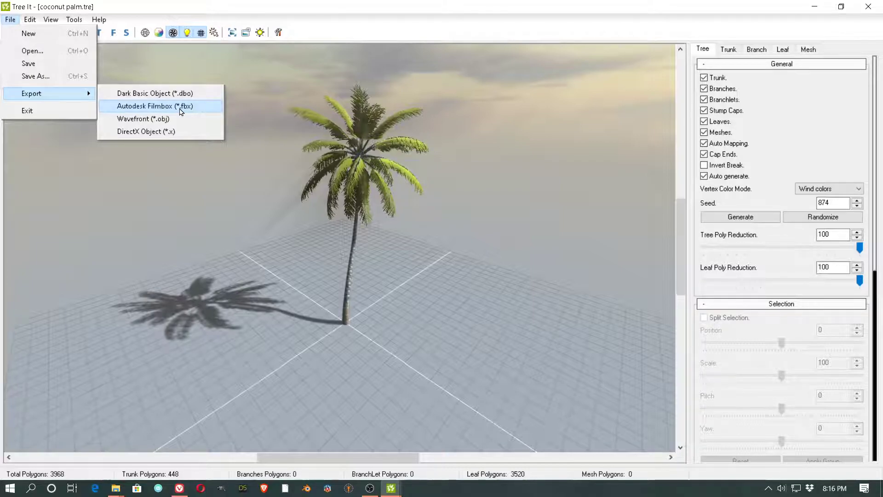
click(145, 119)
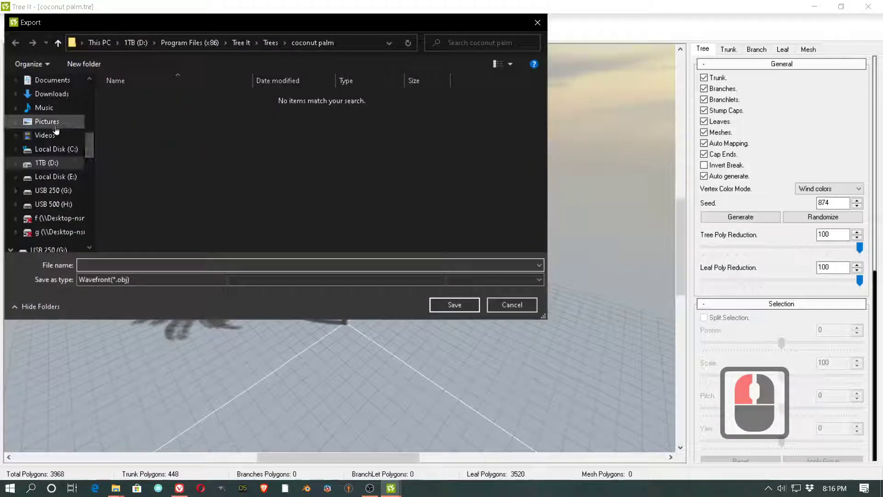
scroll(58, 133, up, 6)
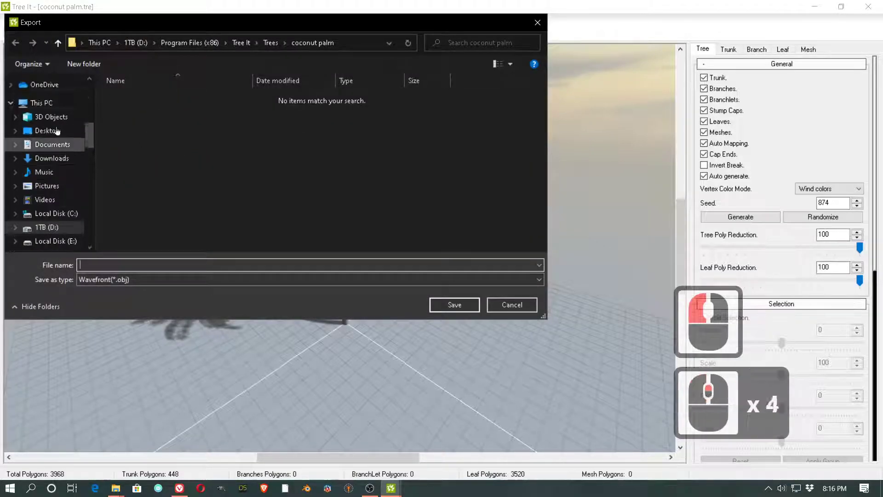
click(50, 163)
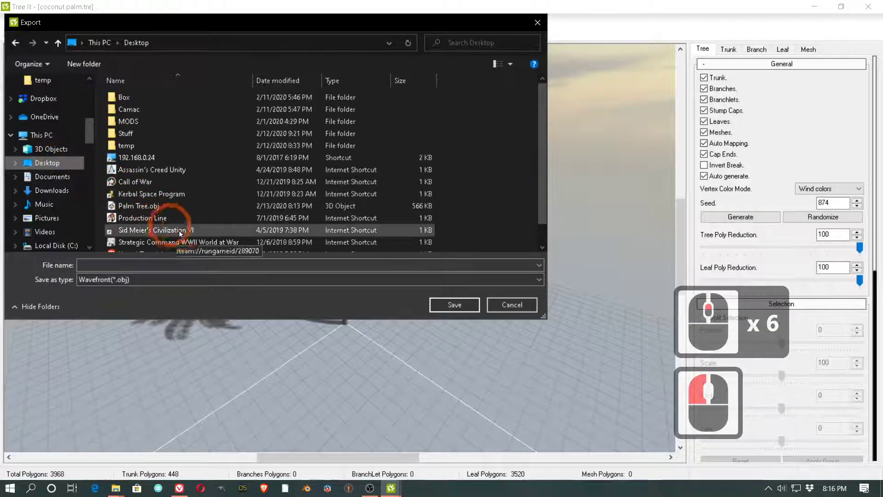
- Name the export file coconut palm and save it
click(132, 262)
text(cocu)
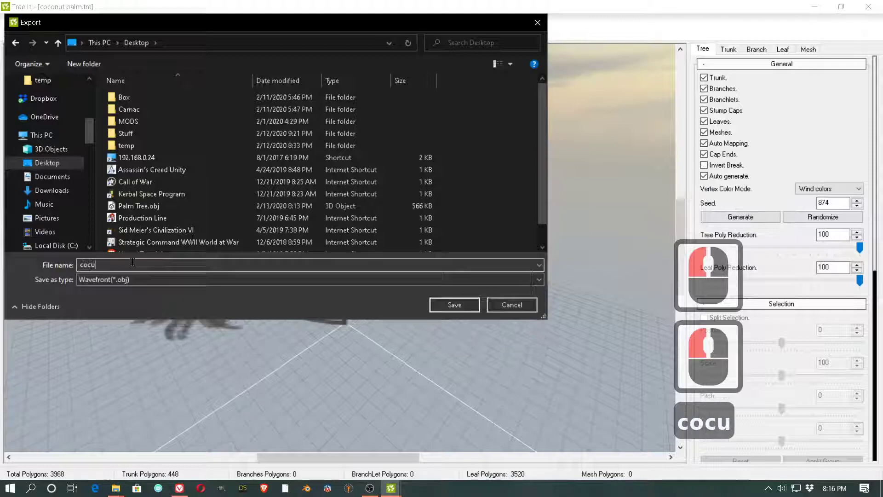
key(BackSpace)
text(o)
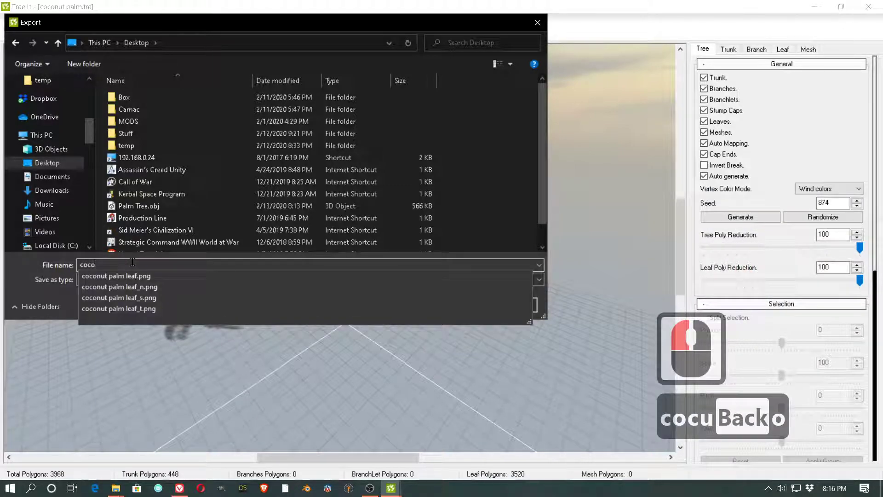
key(Down)
key(BackSpace)
key(BackSpace)
key(BackSpace)
key(BackSpace)
key(BackSpace)
key(BackSpace)
key(BackSpace)
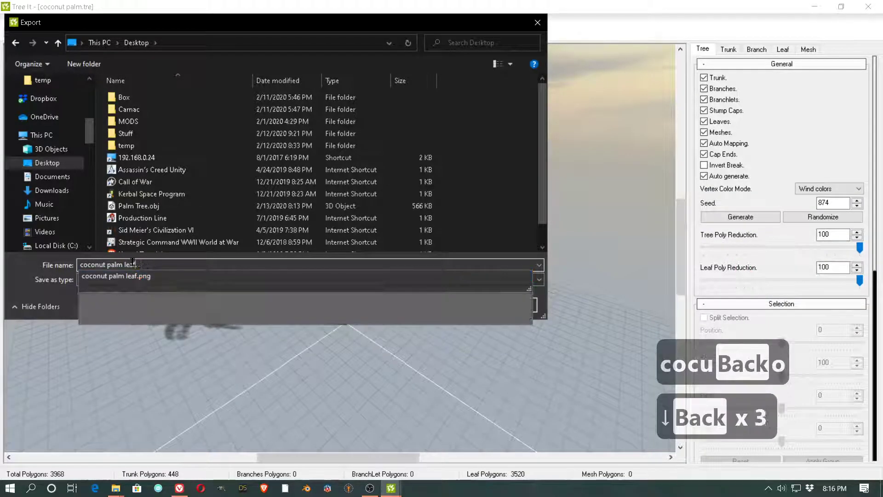
key(Return)
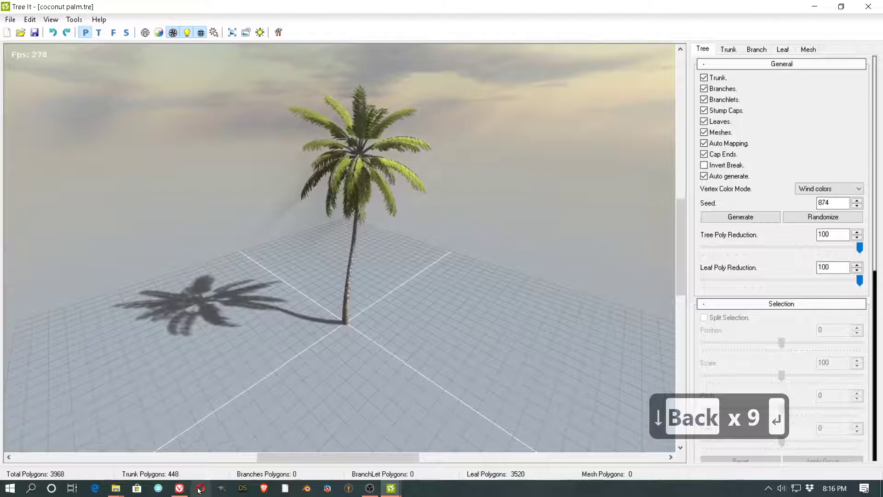
- Switch to Blender and import coconut palm.obj from the Desktop as a Wavefront model
click(307, 489)
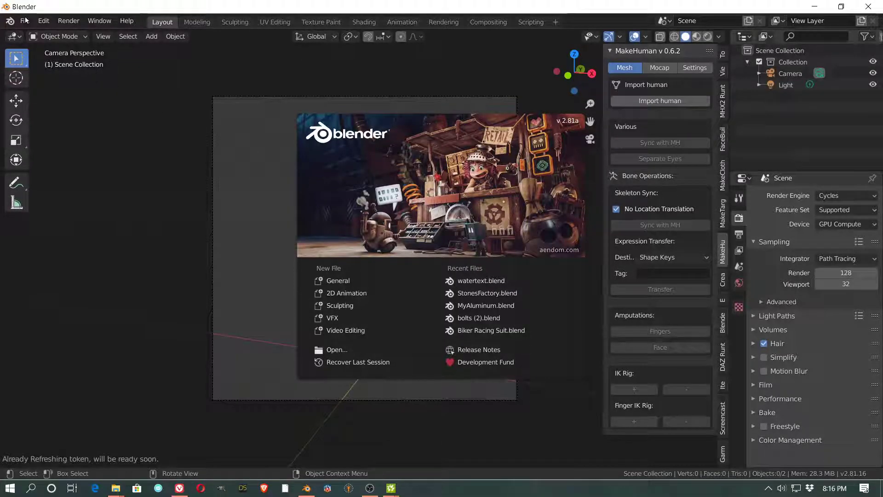
click(25, 20)
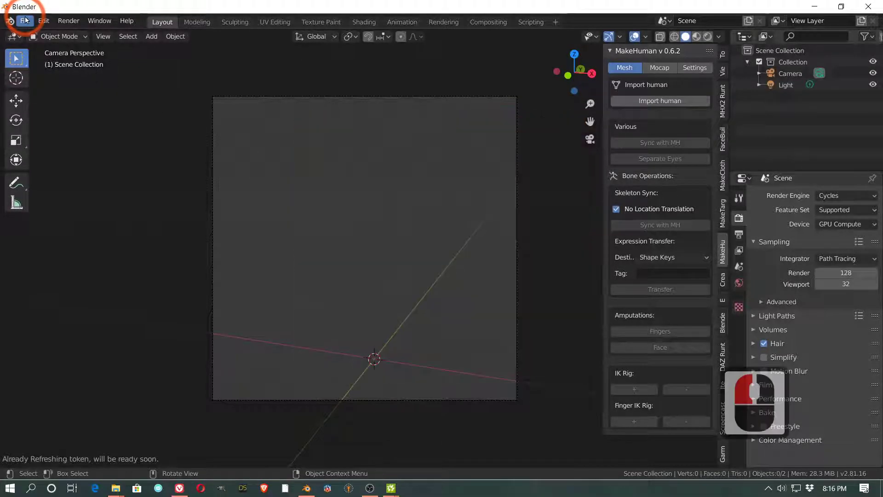
click(25, 20)
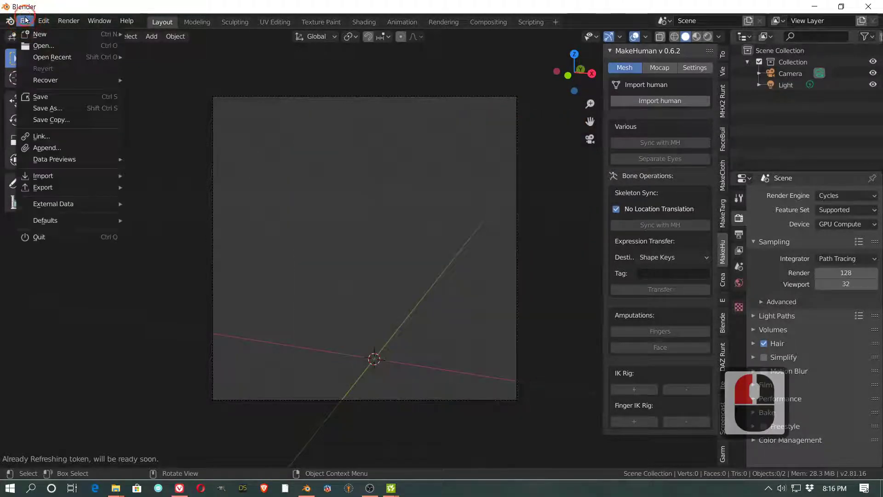
click(50, 176)
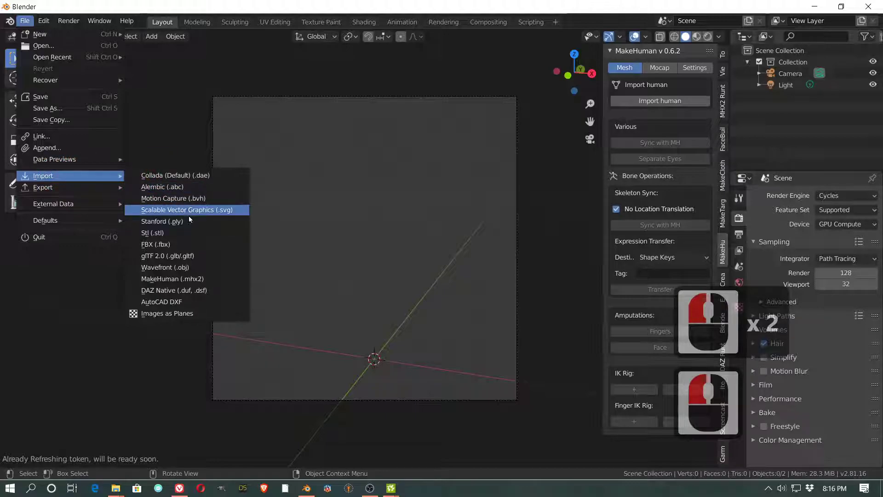
click(183, 267)
click(193, 222)
click(569, 232)
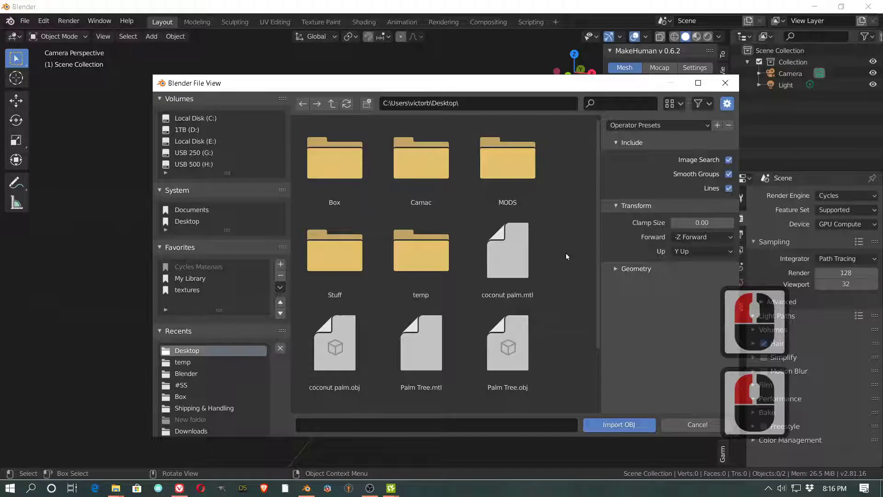
click(325, 345)
click(325, 345)
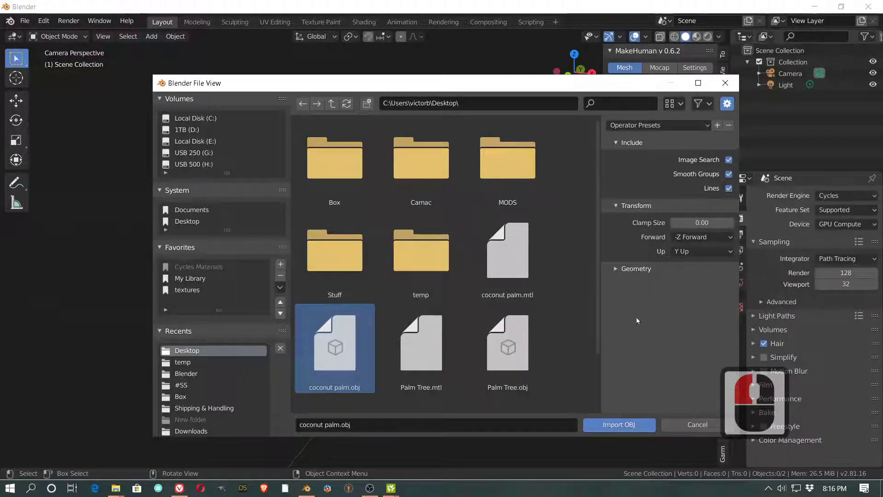
click(627, 423)
- Select the imported tree object and scale it uniformly by a factor of .01
click(450, 261)
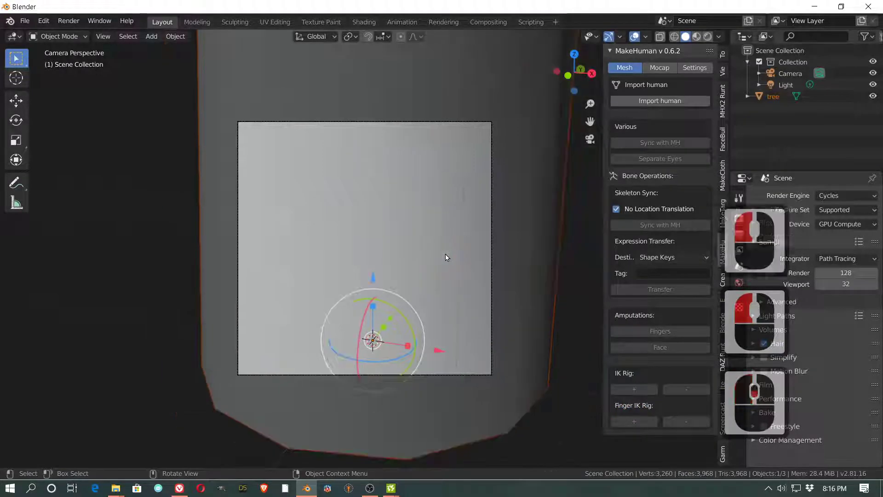
scroll(443, 251, down, 15)
middle_drag(445, 206, 440, 215)
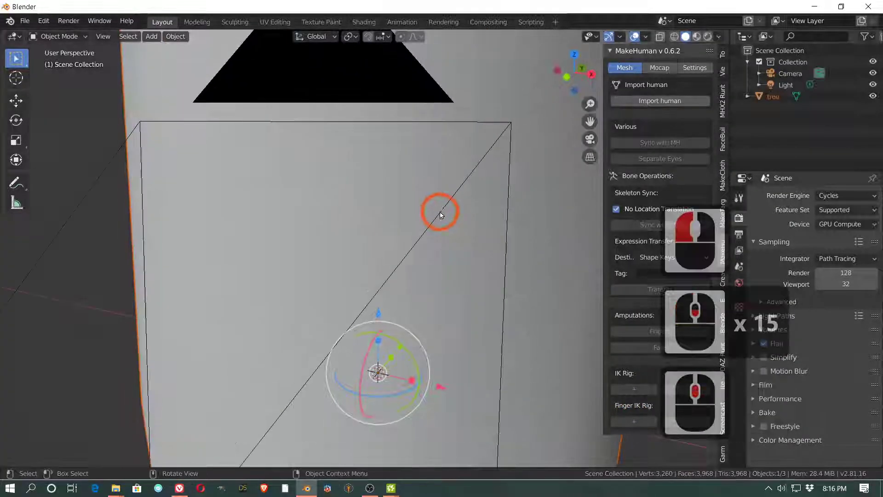
scroll(437, 213, down, 20)
click(388, 174)
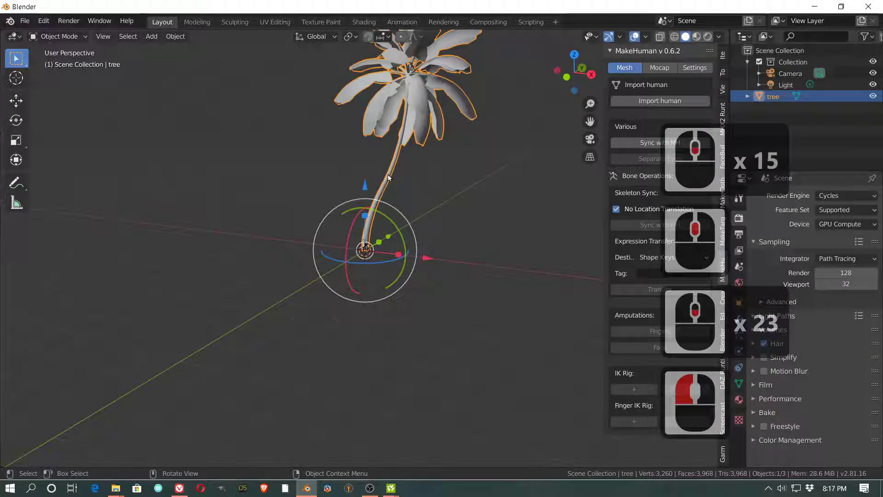
key(s)
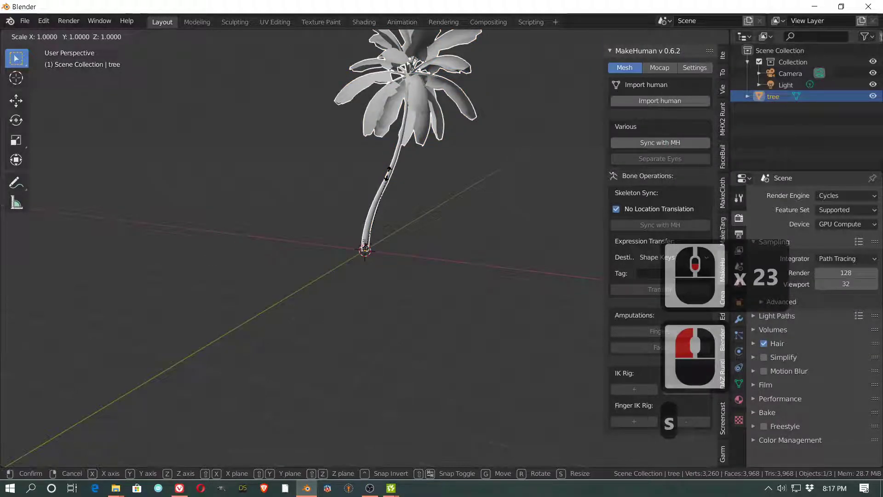
text(.01)
key(Return)
scroll(383, 236, up, 6)
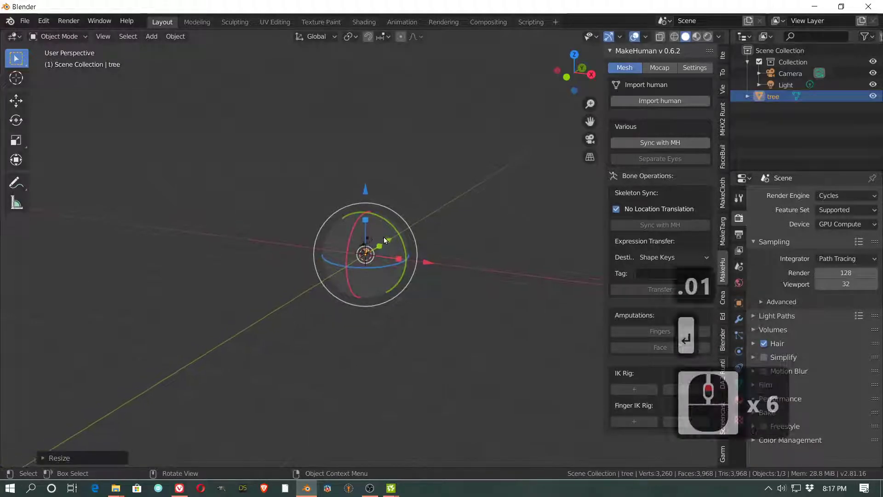
scroll(384, 237, up, 14)
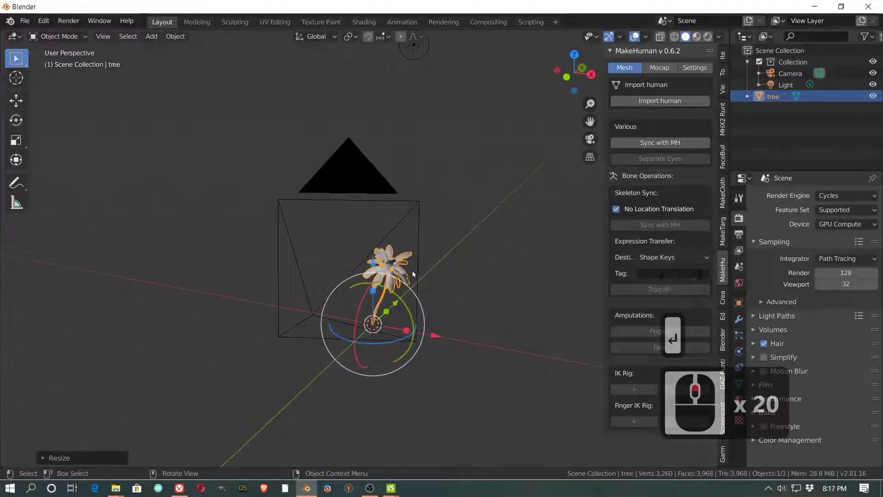
- Apply the scale transform to the imported tree object
key(ctrl)
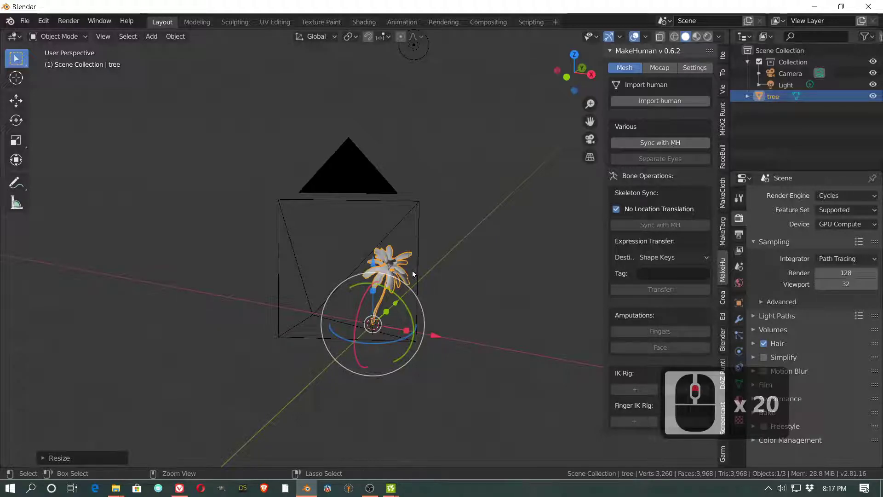
key(ctrl+a)
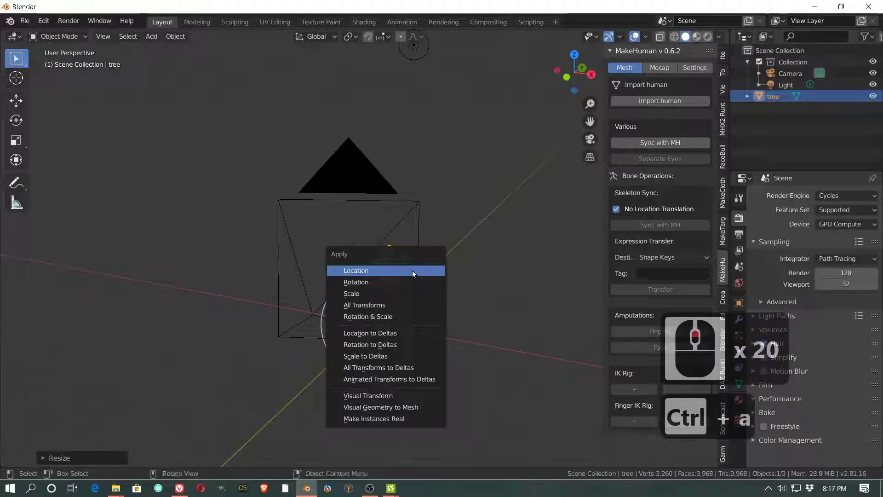
click(398, 293)
scroll(420, 294, up, 2)
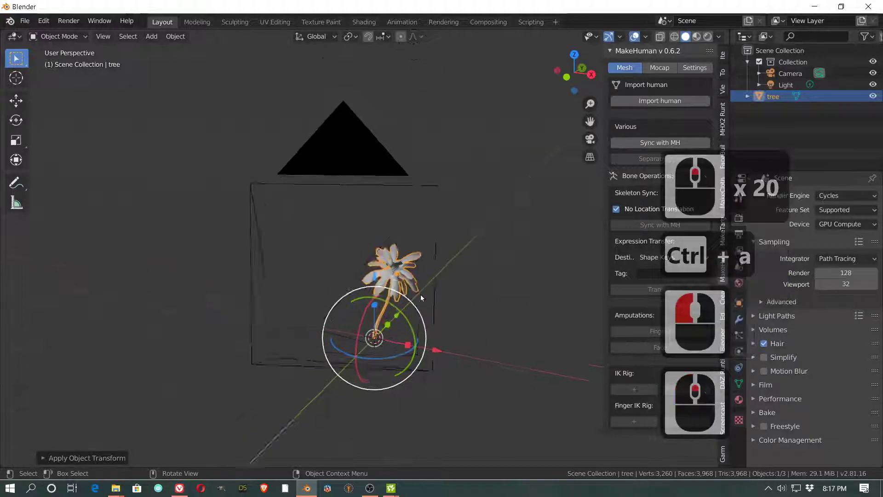
middle_drag(422, 296, 451, 283)
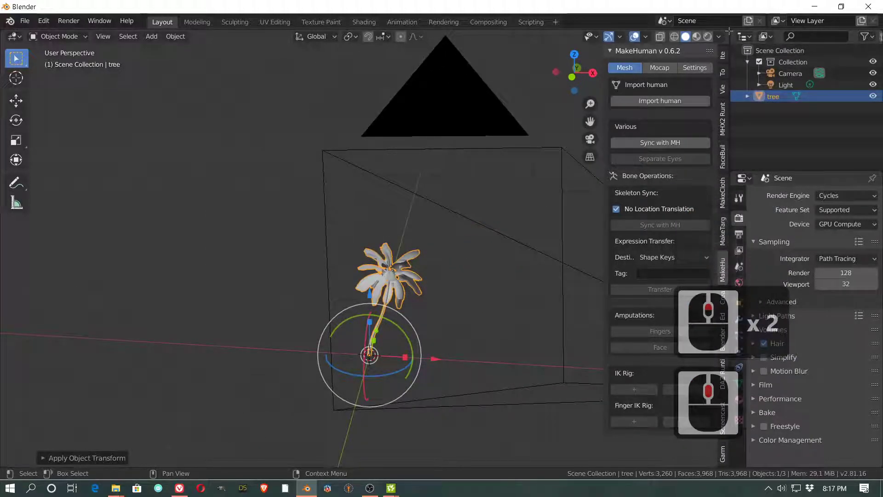
- Split the 3D viewport into upper and lower areas and turn the upper one into a Shader Editor
drag(723, 42, 725, 215)
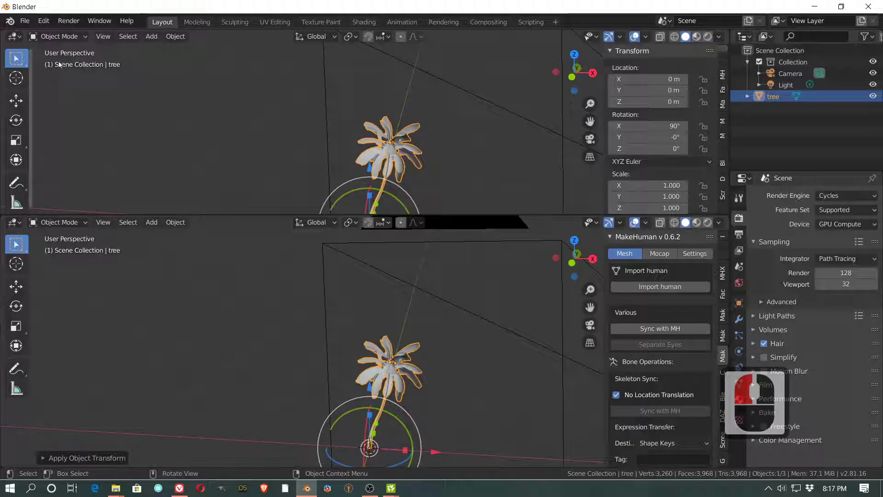
click(20, 37)
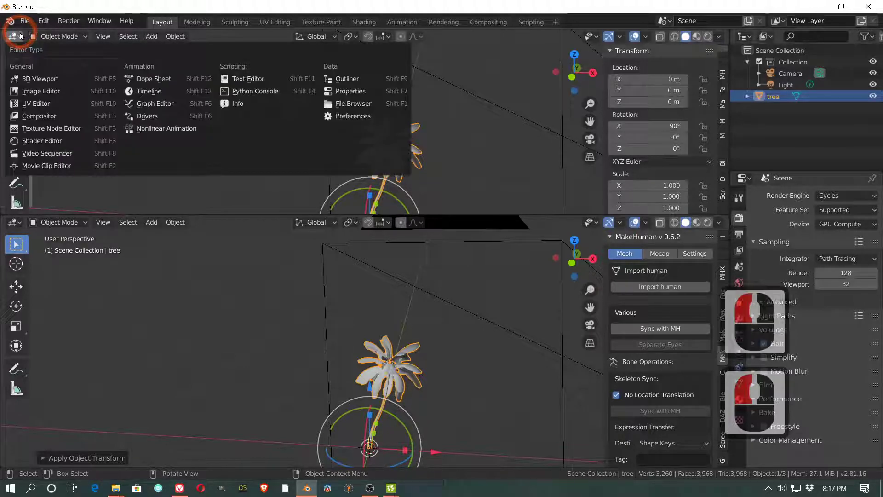
click(44, 140)
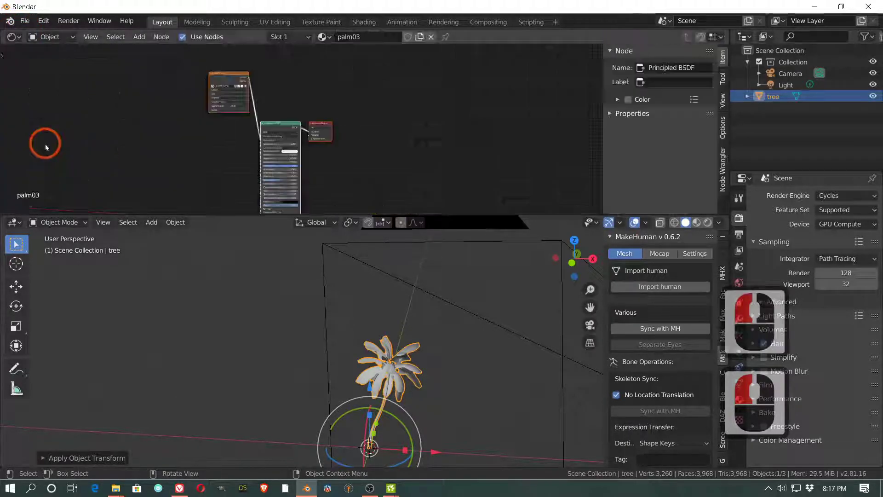
- Move the palm03.png image texture node down and farther away from the Principled BSDF node
scroll(376, 142, up, 10)
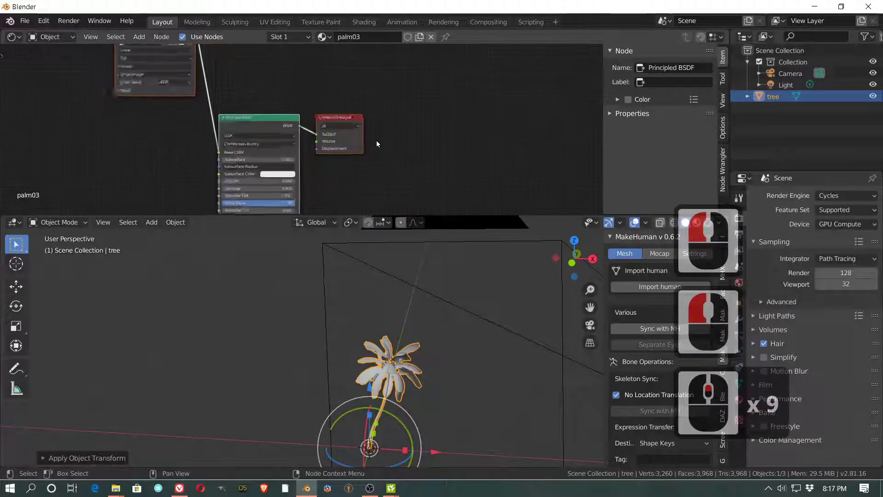
middle_drag(365, 87, 465, 138)
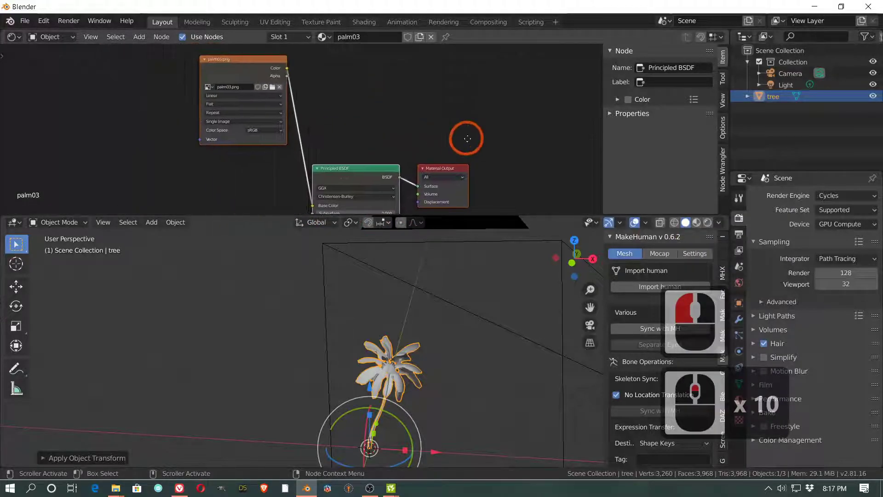
drag(253, 63, 216, 131)
click(288, 56)
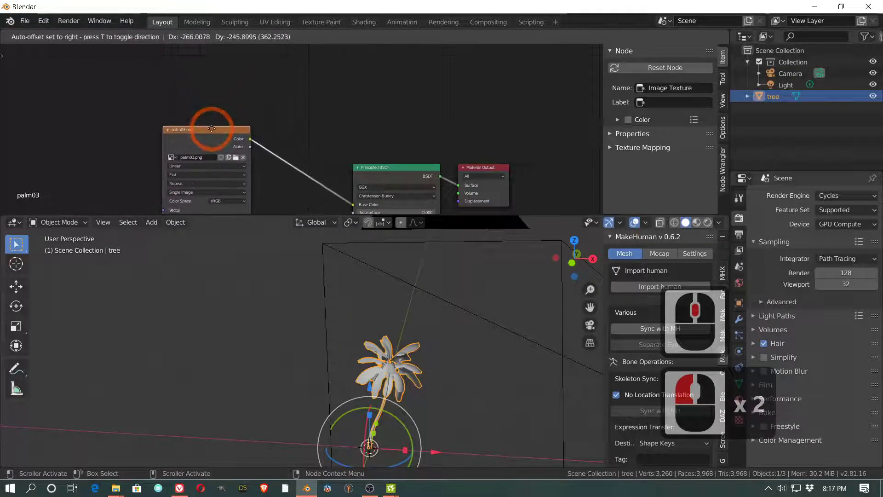
middle_drag(369, 121, 351, 72)
- Switch the 3D viewport to Rendered shading and inspect the palm's leaves up close
click(440, 315)
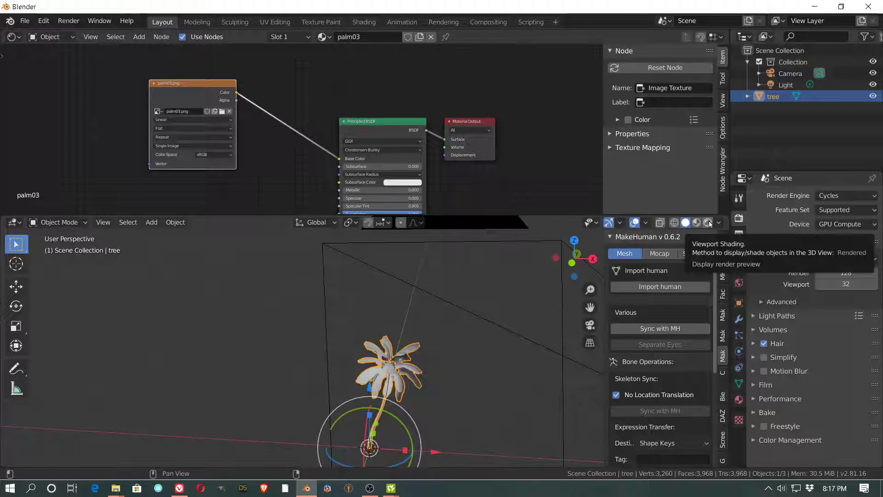
click(709, 223)
scroll(406, 363, up, 4)
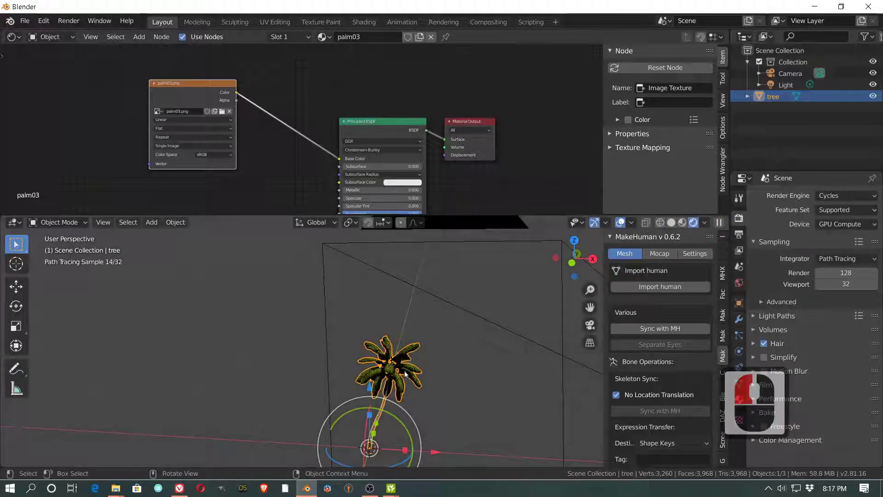
scroll(405, 374, up, 4)
middle_drag(452, 389, 324, 277)
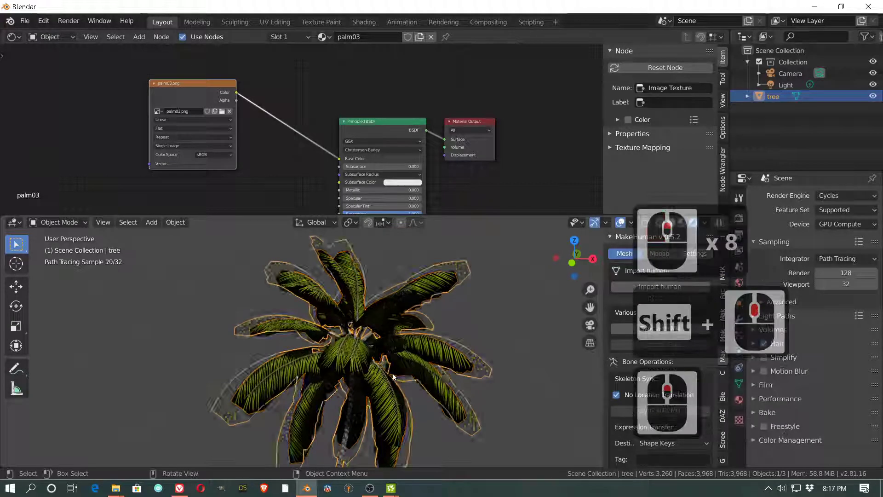
scroll(396, 372, up, 5)
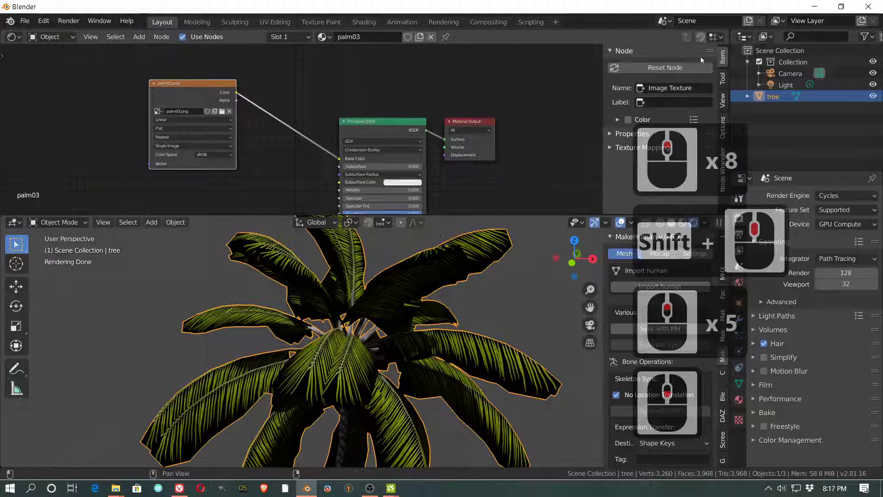
- Split the Shader Editor side by side and turn the new area into an Image Editor with its sidebar hidden
drag(725, 30, 312, 58)
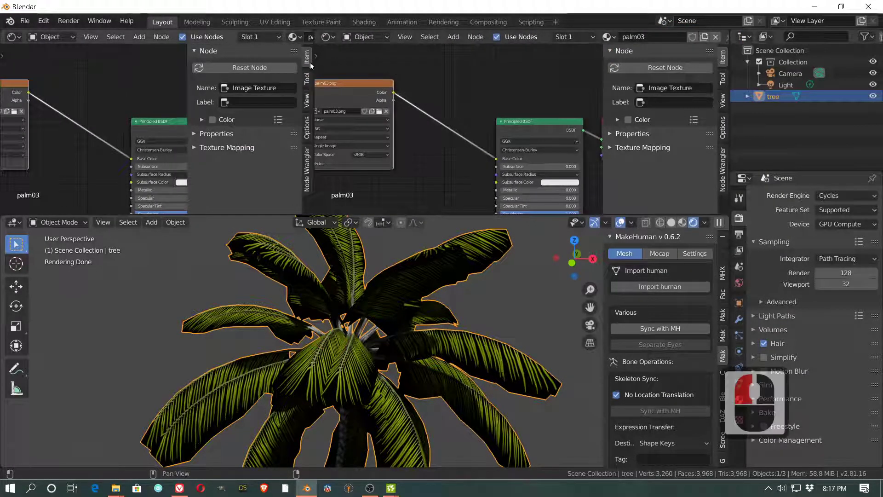
key(n)
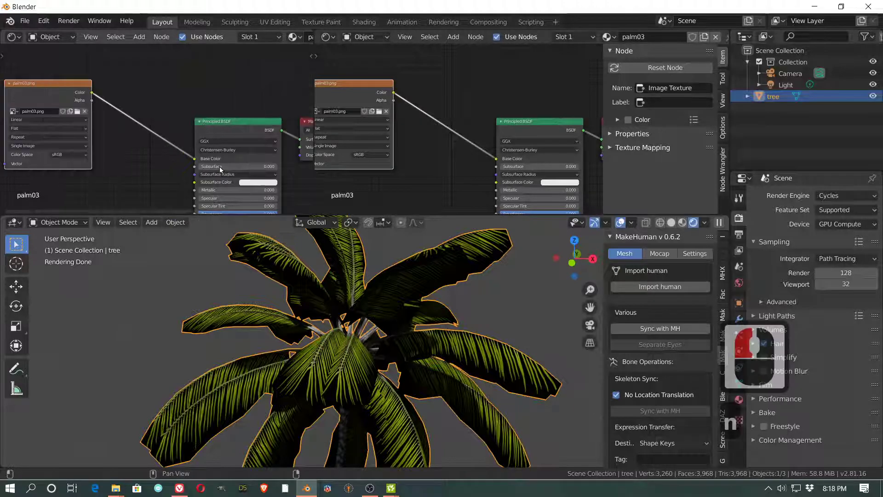
click(14, 37)
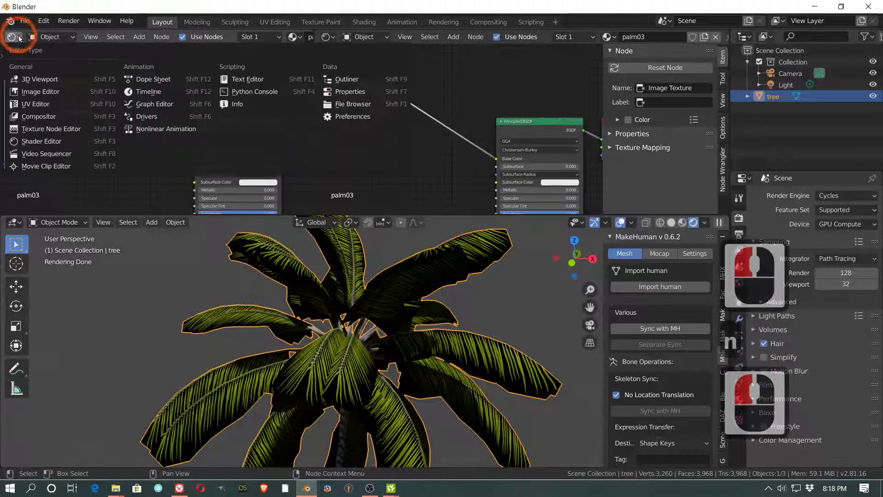
click(37, 92)
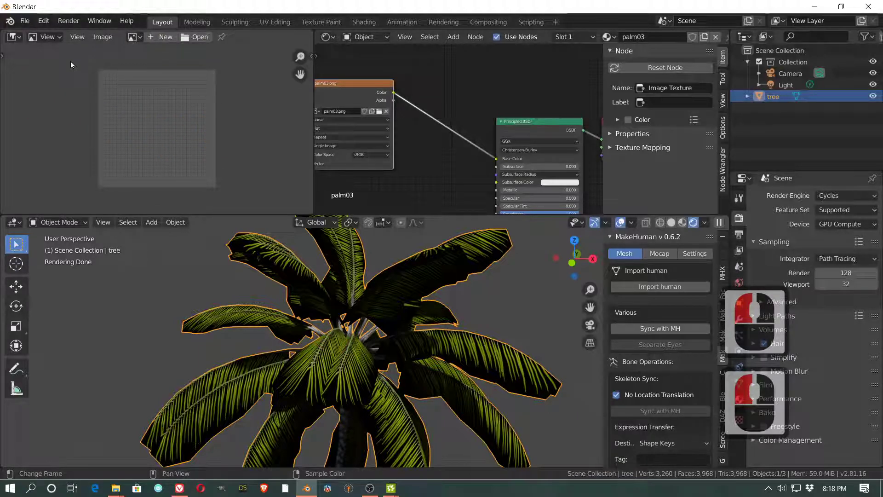
- Display coconut palm leaf.png in the Image Editor and examine its transparent background
click(139, 38)
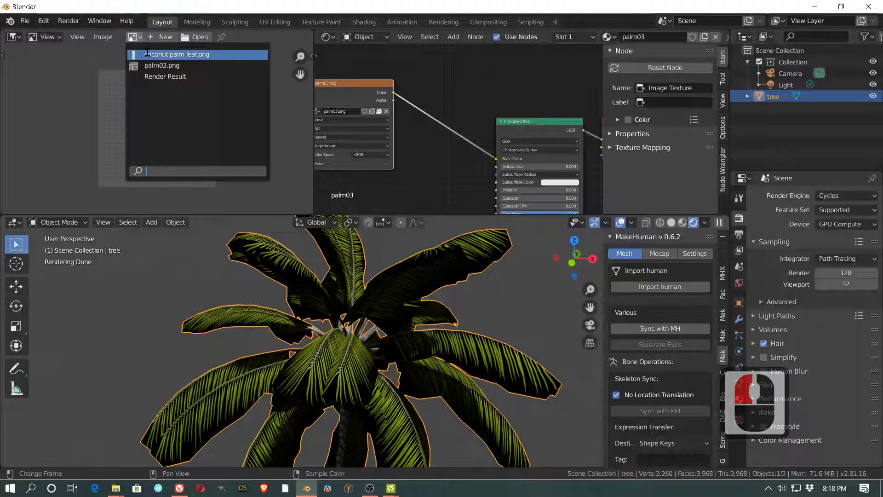
click(161, 54)
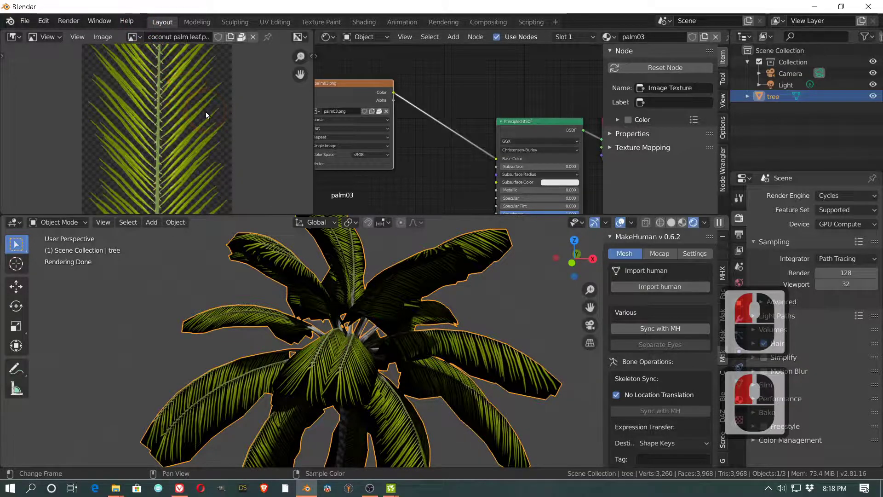
scroll(205, 111, up, 4)
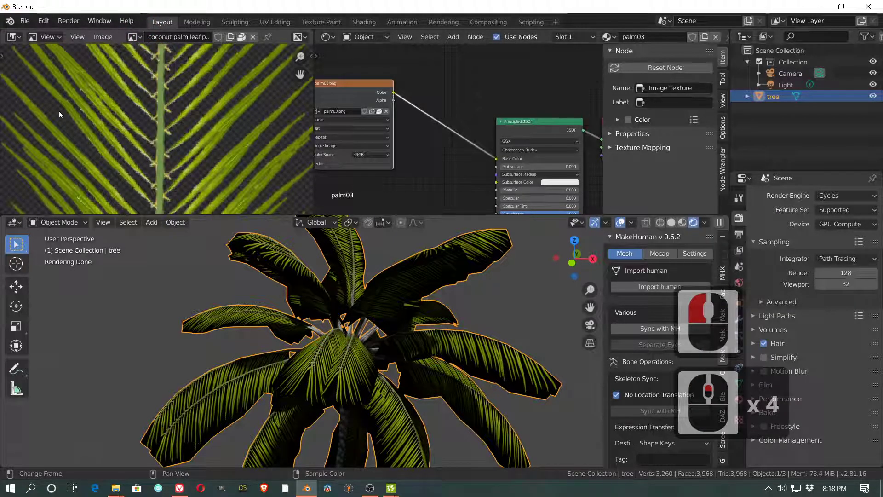
scroll(61, 112, down, 3)
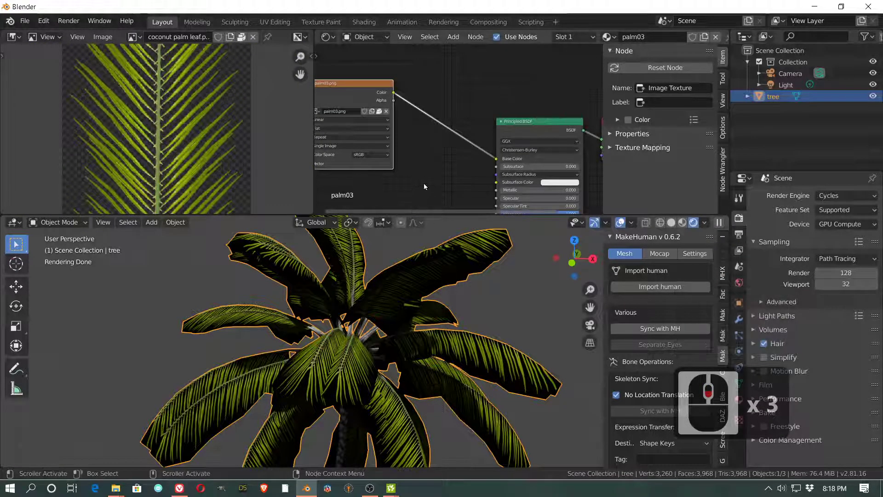
- In the palm03 material, lower the image texture node and connect its Alpha output to the Principled BSDF's Alpha input
scroll(423, 181, down, 3)
scroll(435, 189, down, 2)
middle_drag(437, 189, 443, 153)
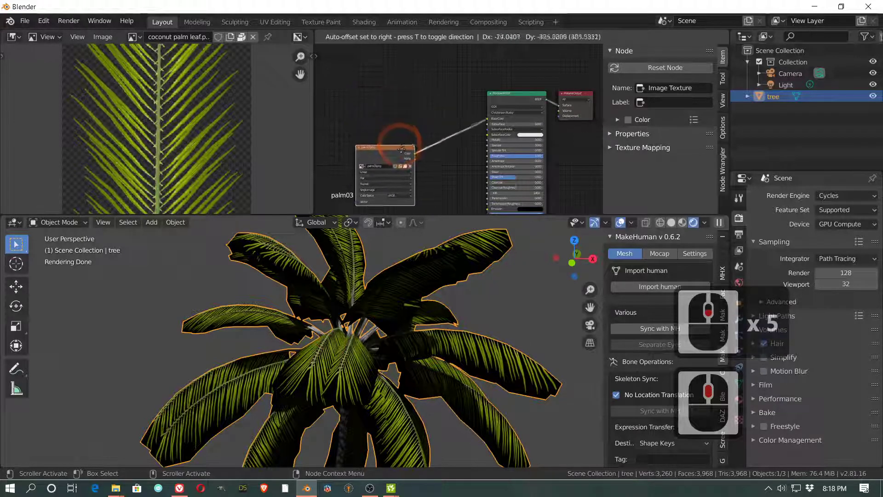
click(438, 129)
scroll(425, 125, up, 3)
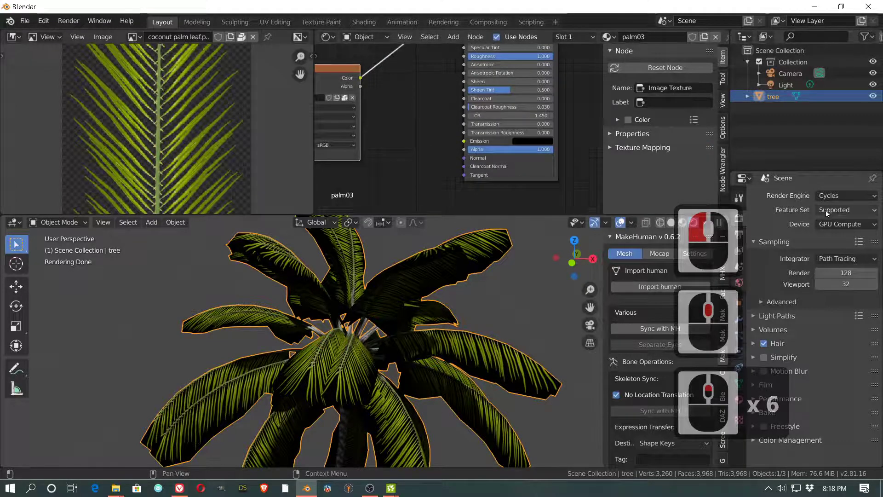
drag(360, 86, 463, 149)
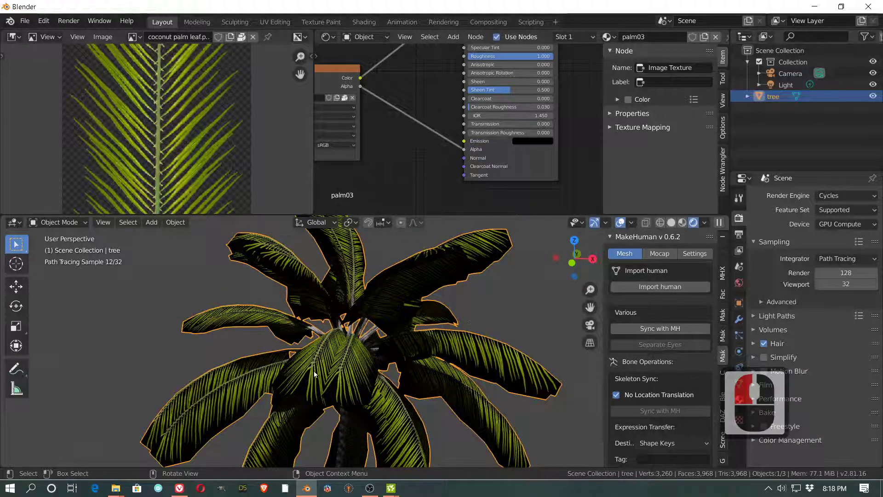
scroll(432, 177, down, 3)
scroll(431, 176, up, 3)
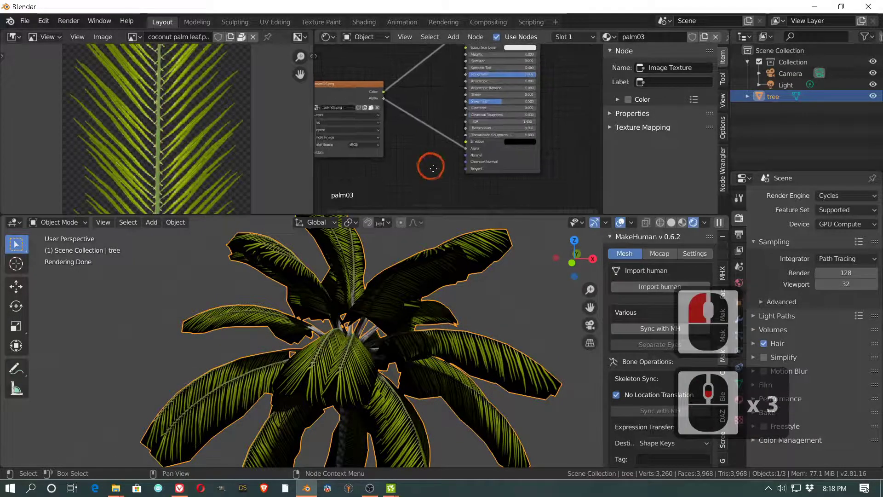
mouse_move(367, 314)
middle_down()
mouse_move(355, 315)
mouse_move(380, 308)
middle_up()
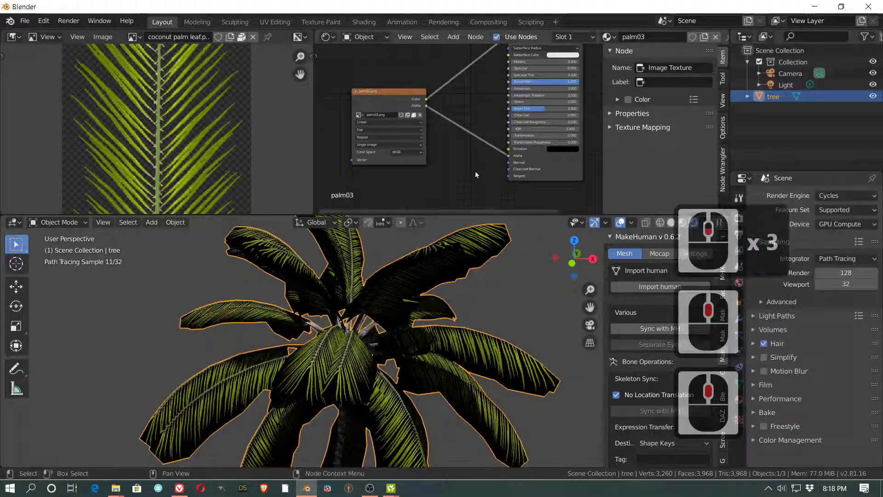
- Open the tree's material properties and select the coconut palm leaf material slot
scroll(369, 117, up, 5)
scroll(367, 120, down, 6)
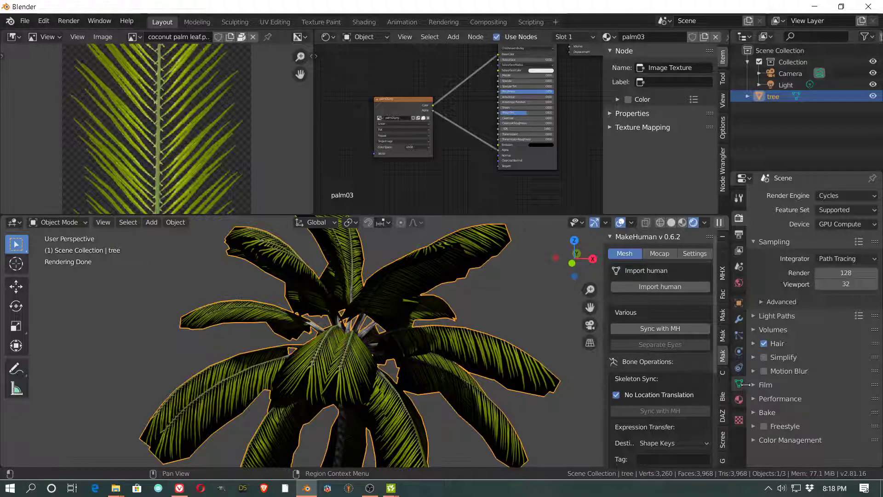
click(740, 400)
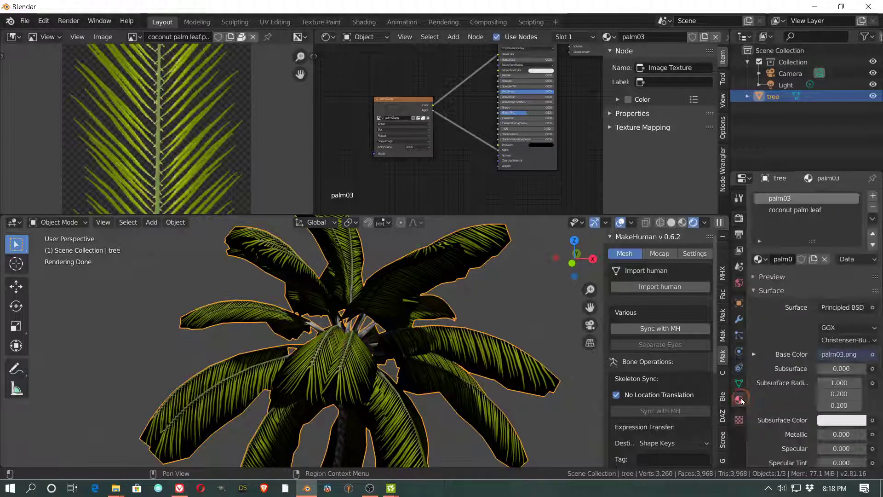
click(786, 210)
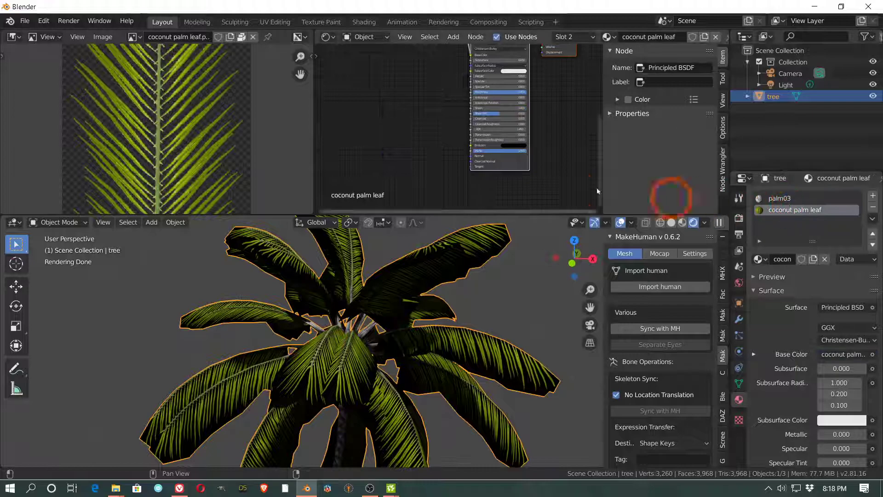
click(786, 199)
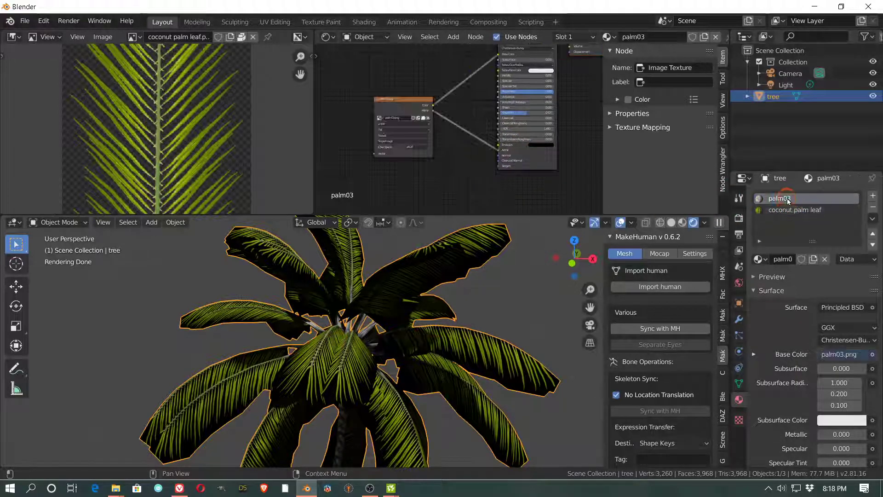
click(788, 210)
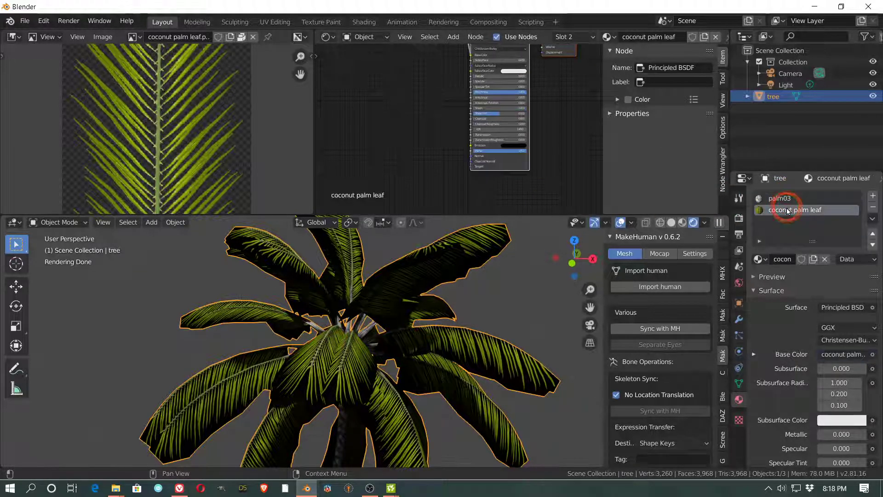
click(786, 199)
click(788, 210)
- Move the coconut palm leaf image texture node down beside the Principled BSDF node
click(586, 172)
middle_drag(350, 91, 469, 155)
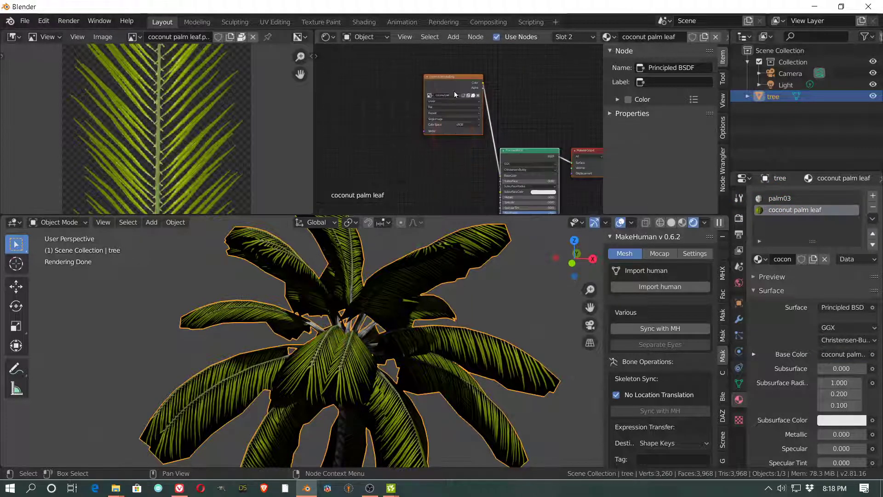
mouse_move(454, 96)
mouse_down()
mouse_move(424, 148)
mouse_move(434, 92)
mouse_move(447, 86)
mouse_move(407, 177)
mouse_move(420, 202)
mouse_up()
middle_drag(419, 203, 400, 101)
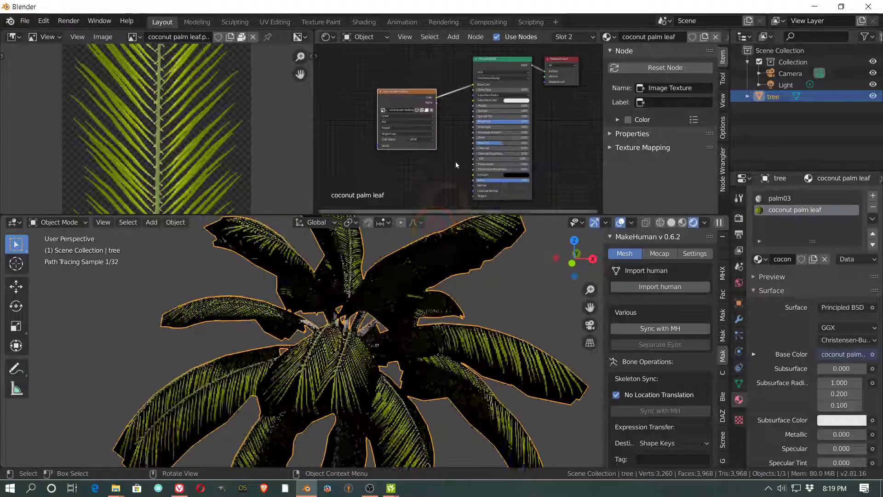
scroll(455, 163, up, 3)
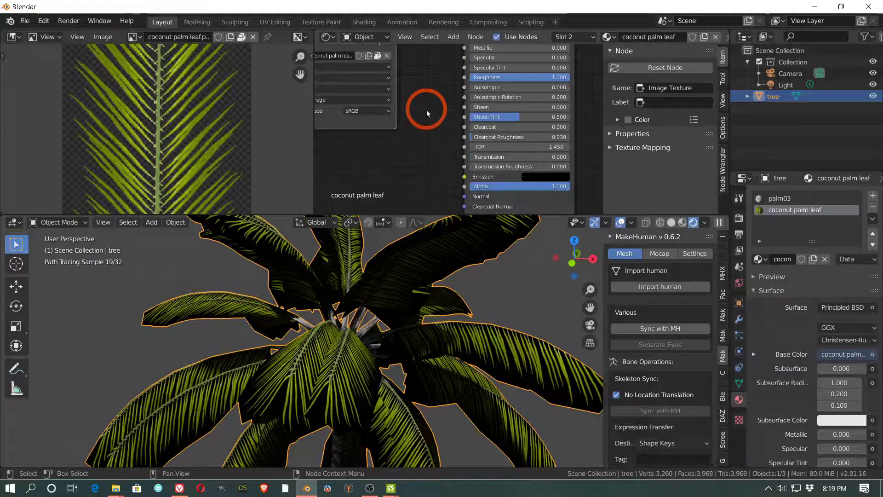
- In the coconut palm leaf material, connect the image texture's Alpha output to the Principled BSDF's Alpha input
scroll(416, 97, down, 1)
mouse_move(405, 55)
mouse_down()
mouse_move(430, 162)
mouse_move(460, 184)
mouse_up()
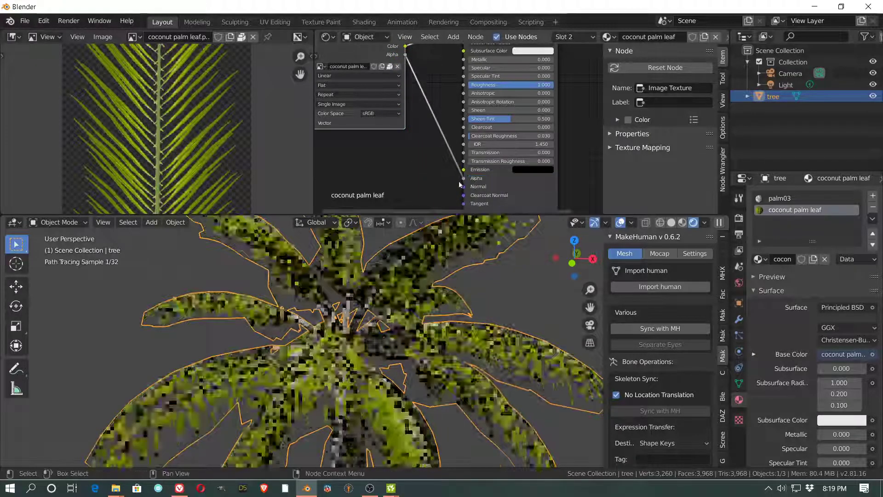
scroll(390, 363, down, 1)
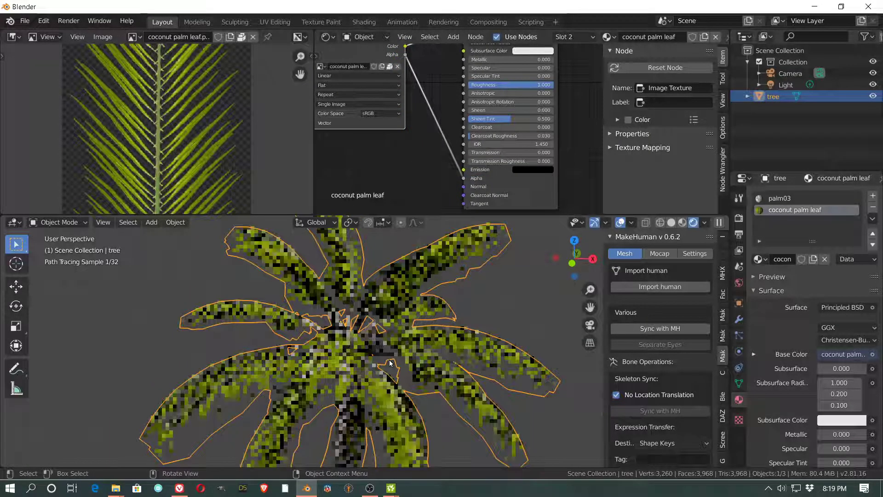
scroll(394, 388, down, 1)
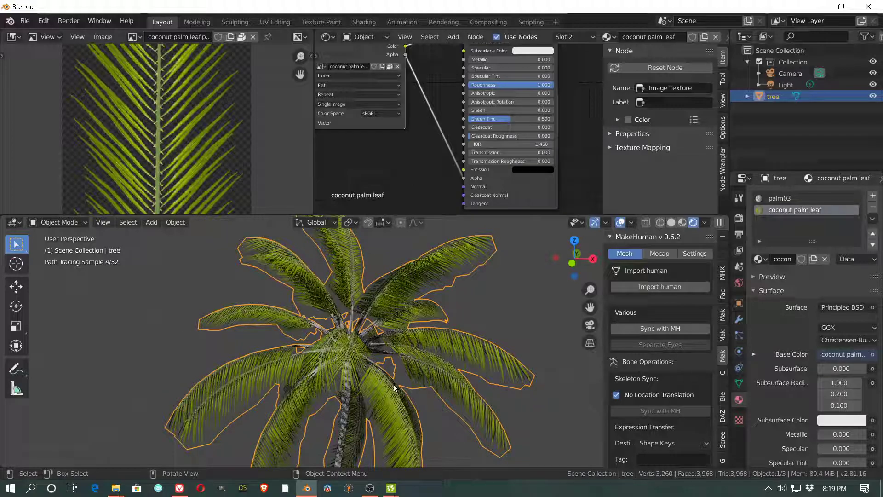
- Frame the palm's crown and upper trunk in the viewport and align the camera to that view
scroll(394, 388, down, 3)
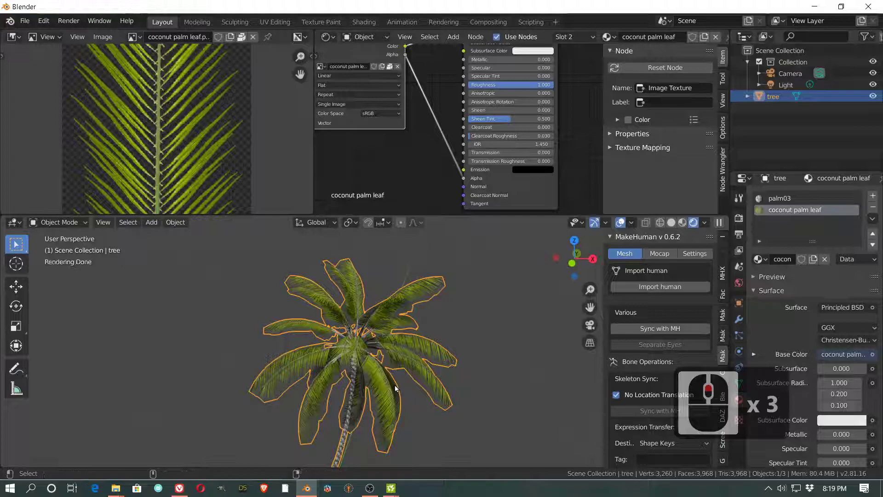
key(ctrl+alt+KP_0)
scroll(398, 365, up, 3)
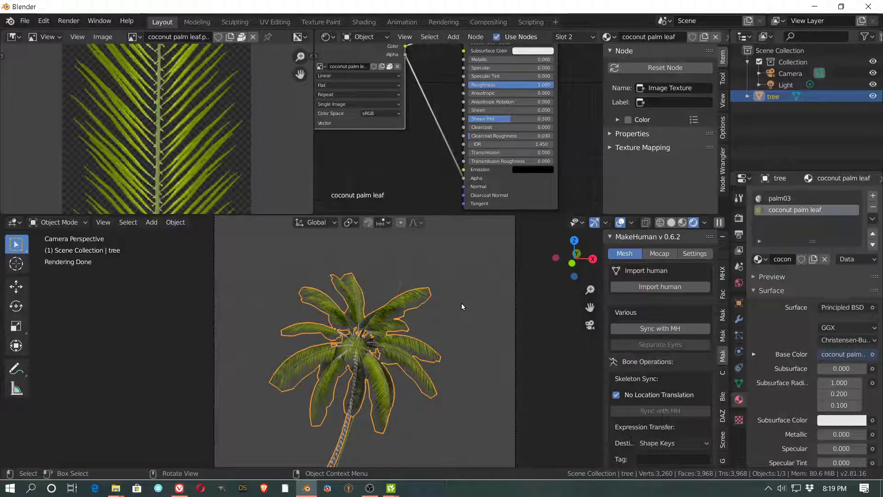
key(F12)
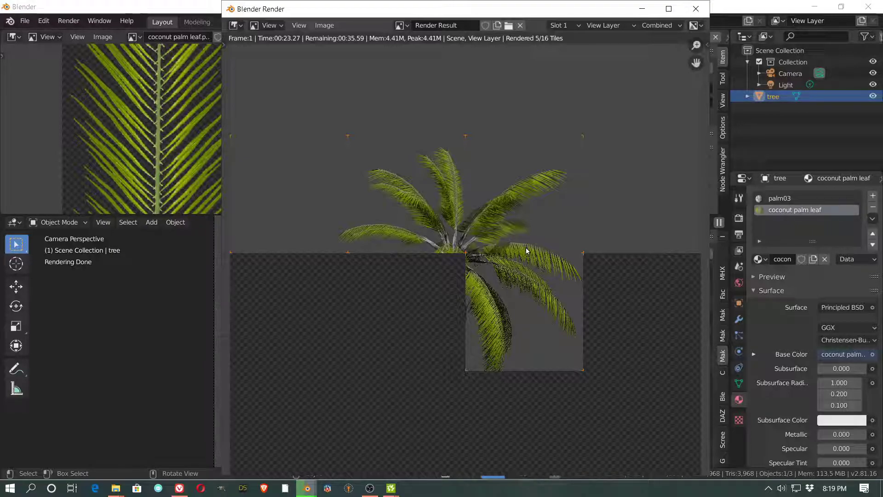
key(Escape)
key(Escape)
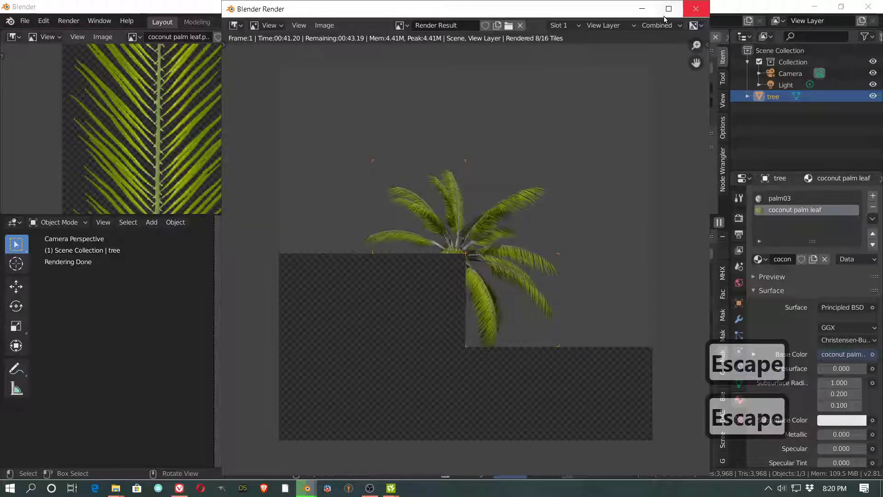
- Render the camera view into Slot 2 with the Cycles device set to CPU
click(578, 26)
click(570, 37)
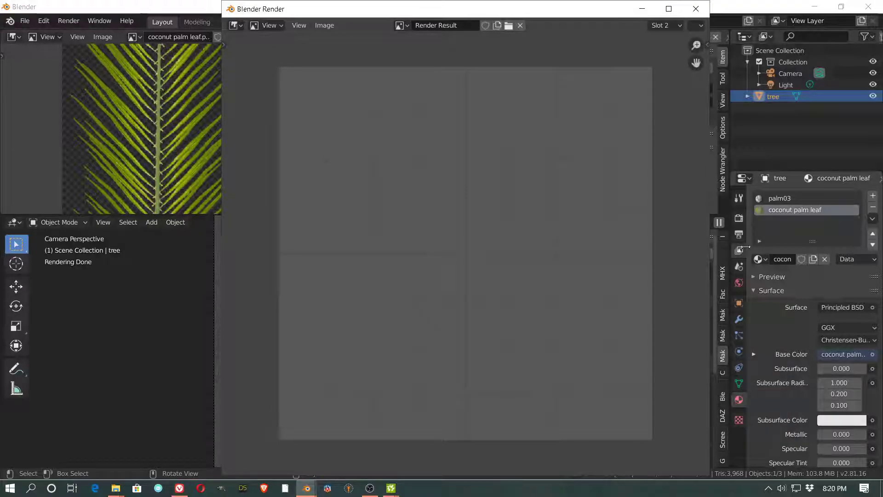
click(739, 234)
click(739, 218)
click(851, 223)
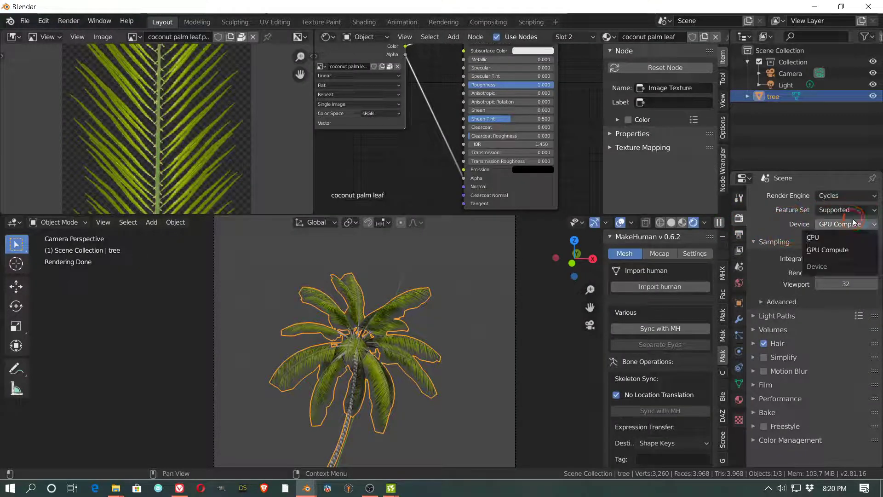
click(823, 237)
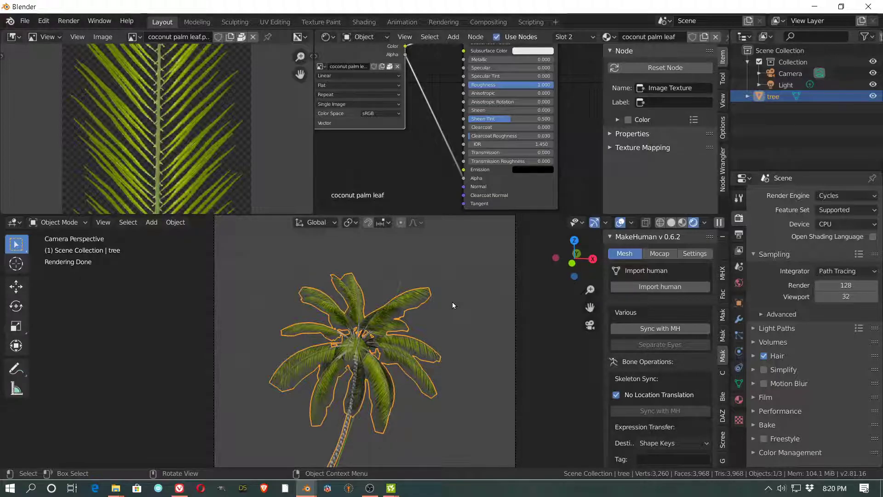
key(F12)
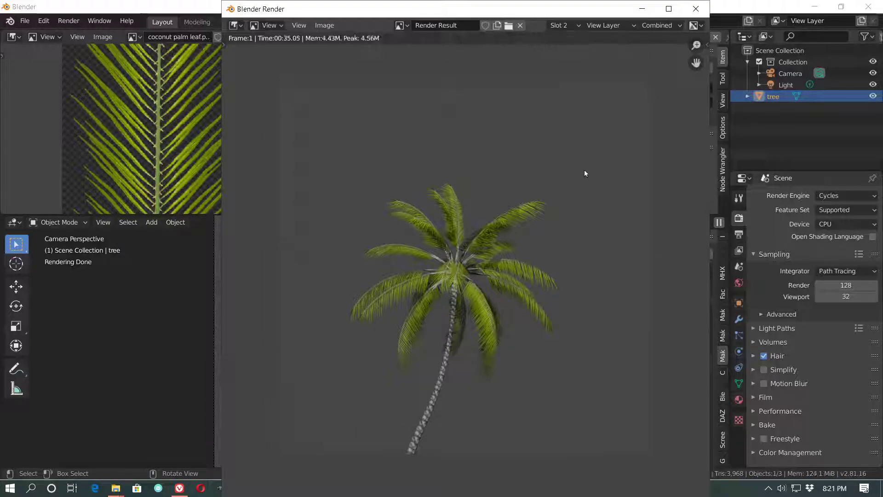
- Compare the finished image with the partial render in Slot 1, and switch the render result to Slot 3
click(578, 24)
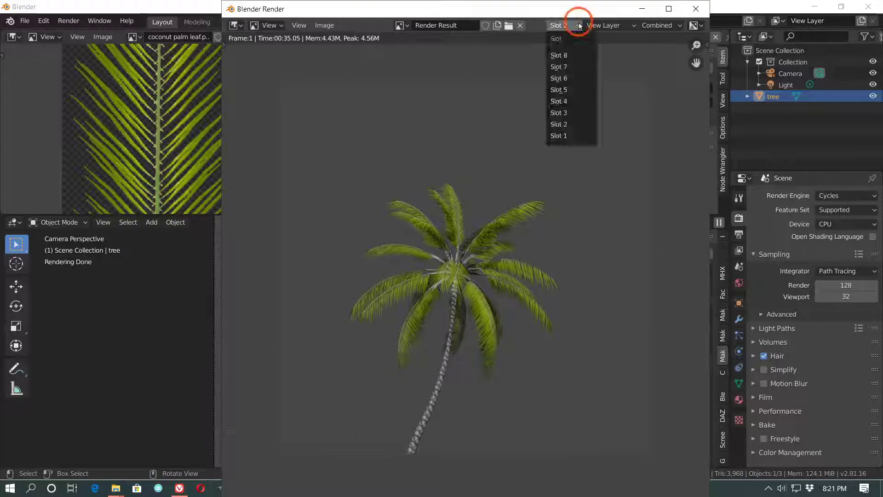
click(567, 136)
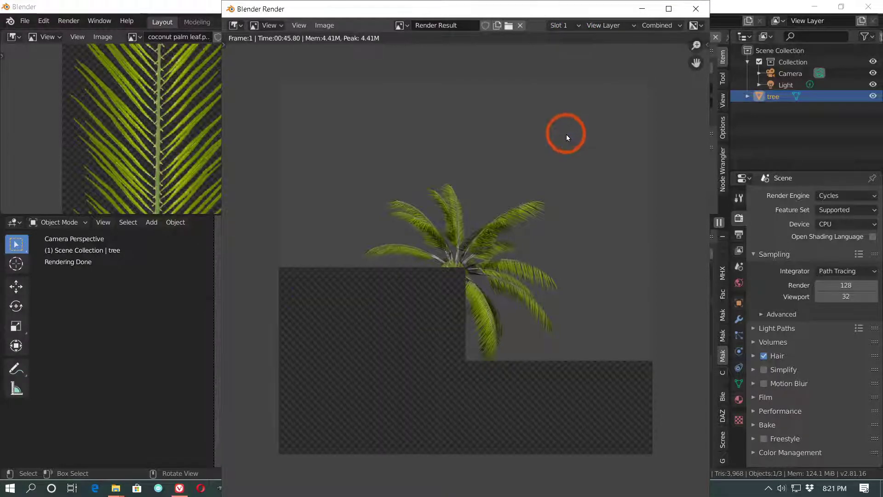
click(578, 24)
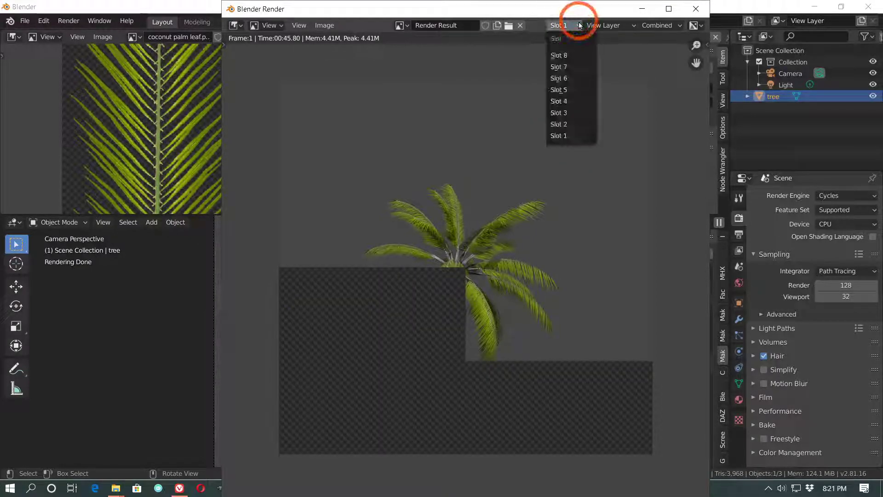
click(570, 113)
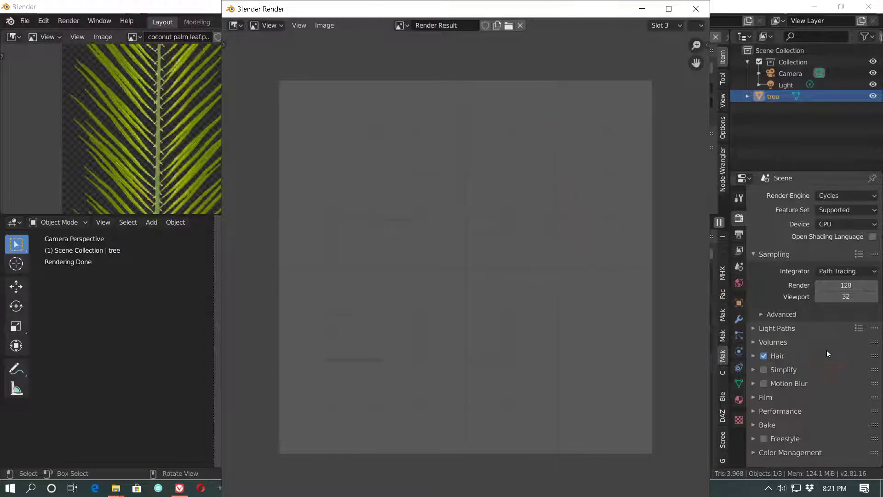
- Enable Transparent in the Film render settings and render the palm with a transparent background
click(749, 396)
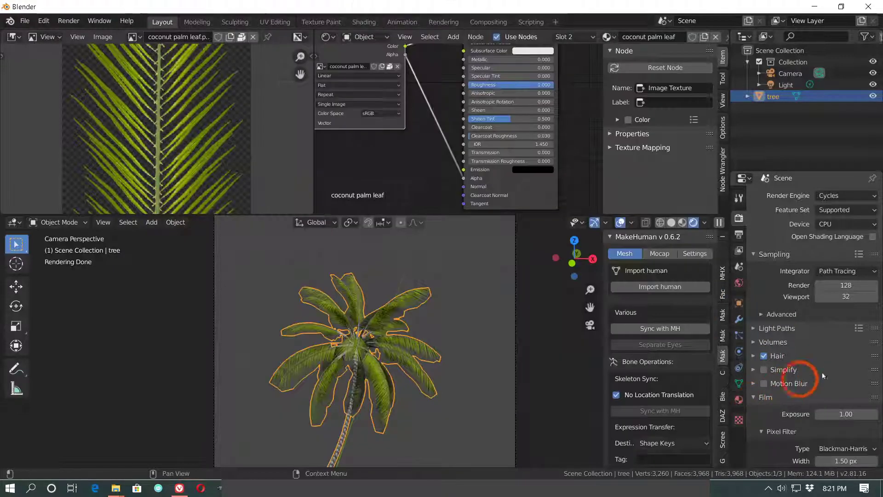
scroll(823, 364, down, 2)
click(827, 361)
scroll(825, 364, down, 3)
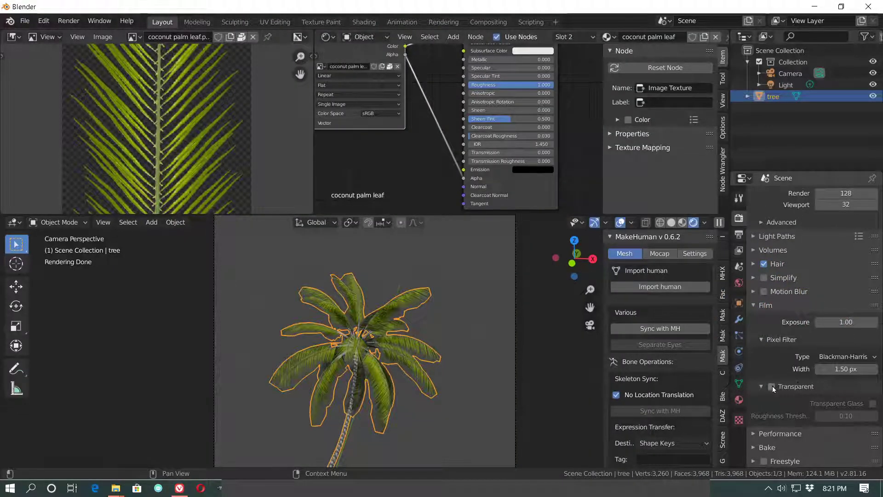
click(771, 386)
click(404, 295)
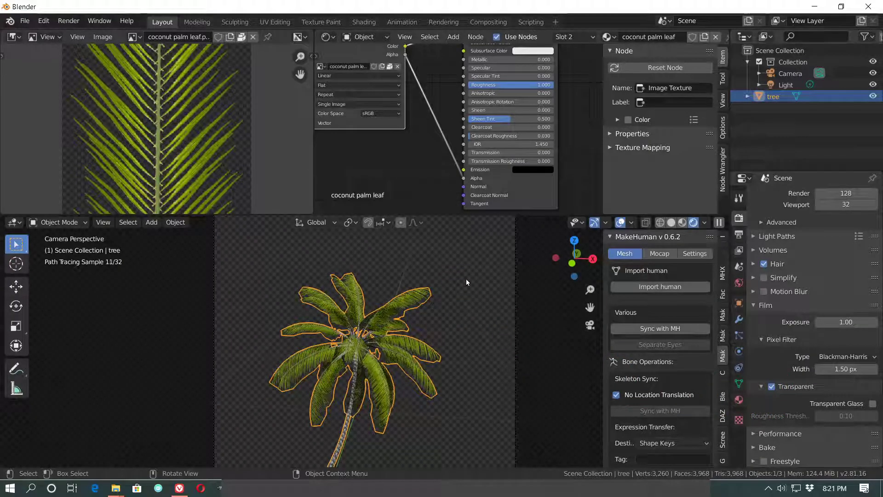
key(F12)
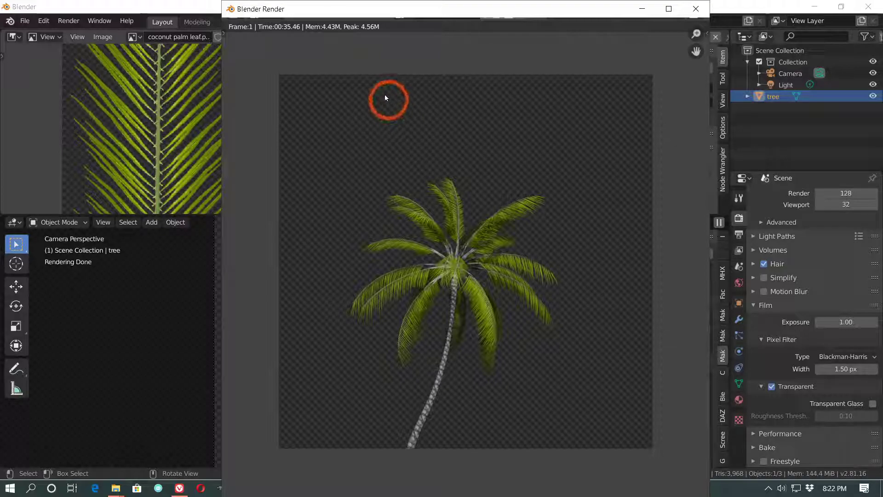
- Save the transparent render to the Desktop as the RGBA PNG file RenderedPalm.png
click(398, 26)
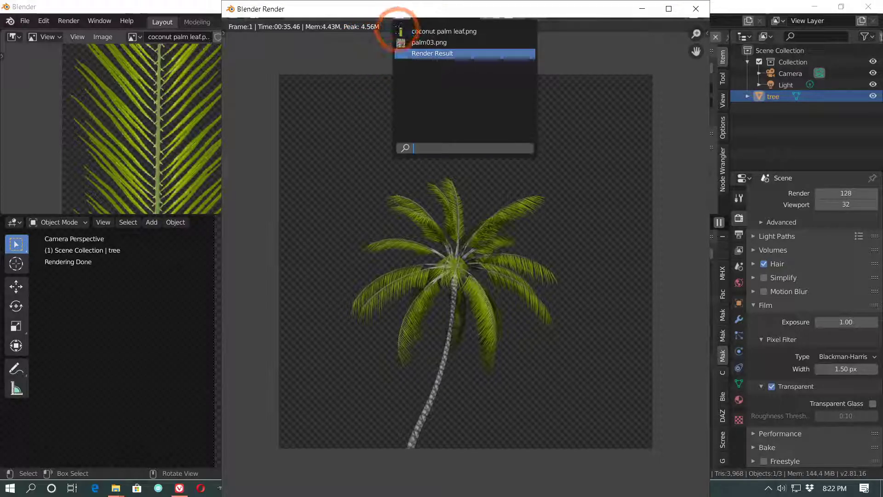
drag(438, 18, 399, 43)
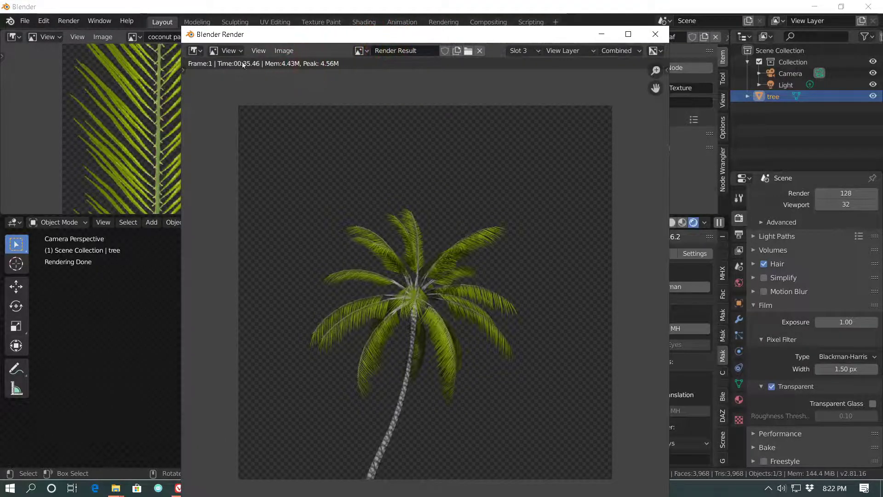
click(284, 50)
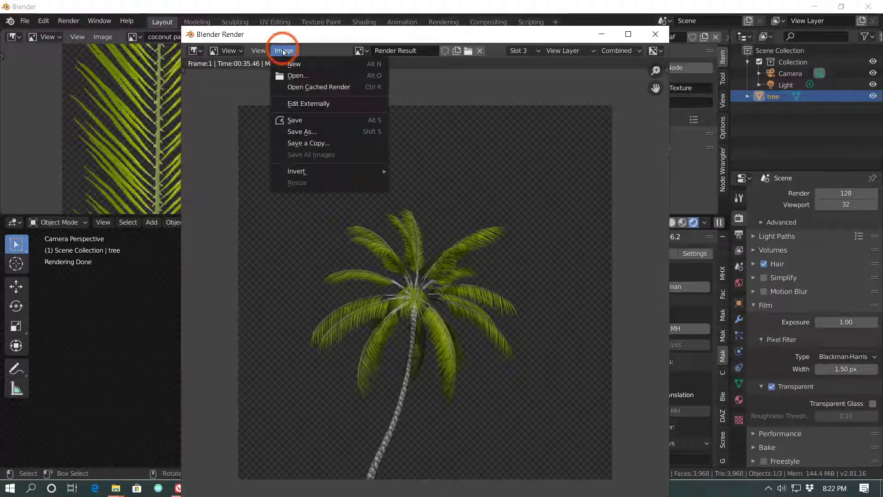
click(306, 133)
click(188, 221)
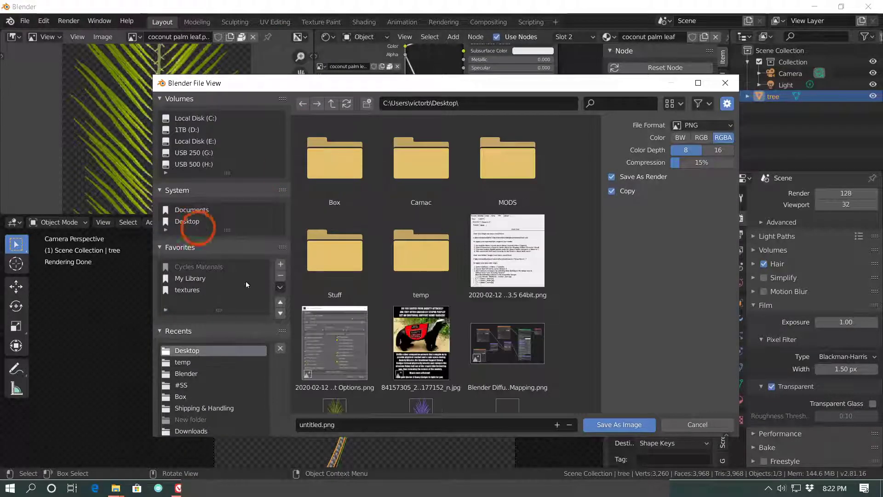
click(371, 429)
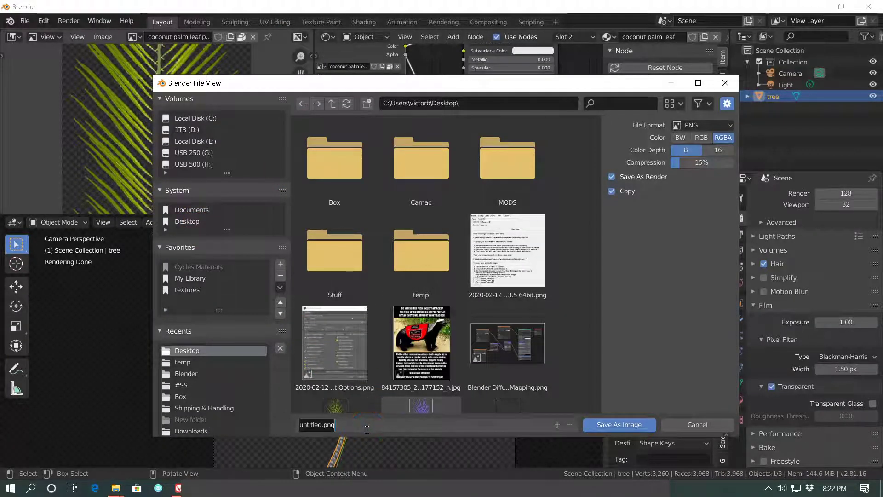
text(Rend)
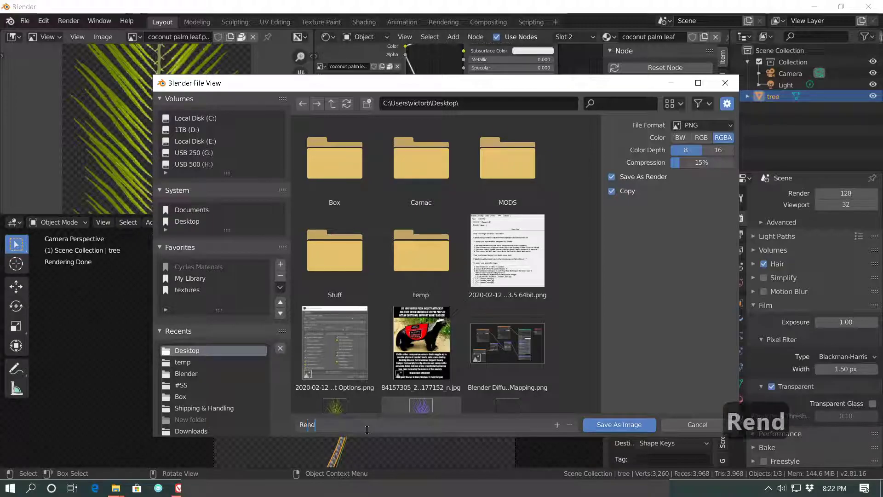
text(eredPalm)
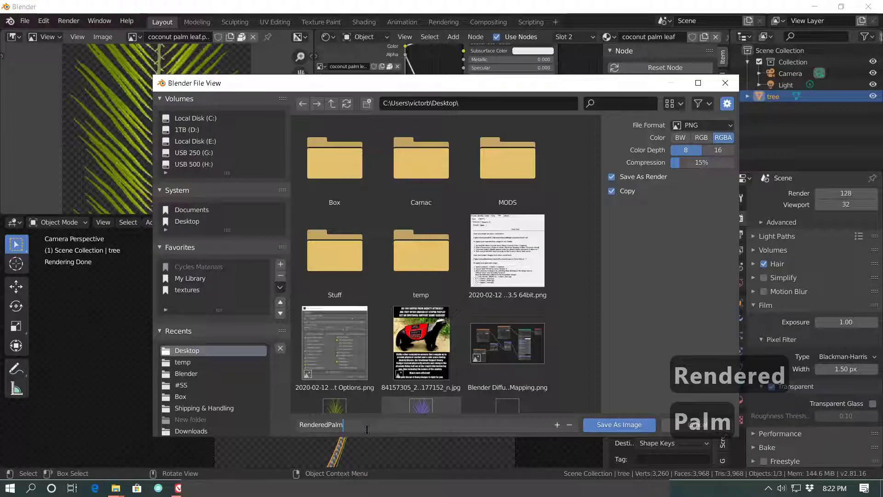
text(.png)
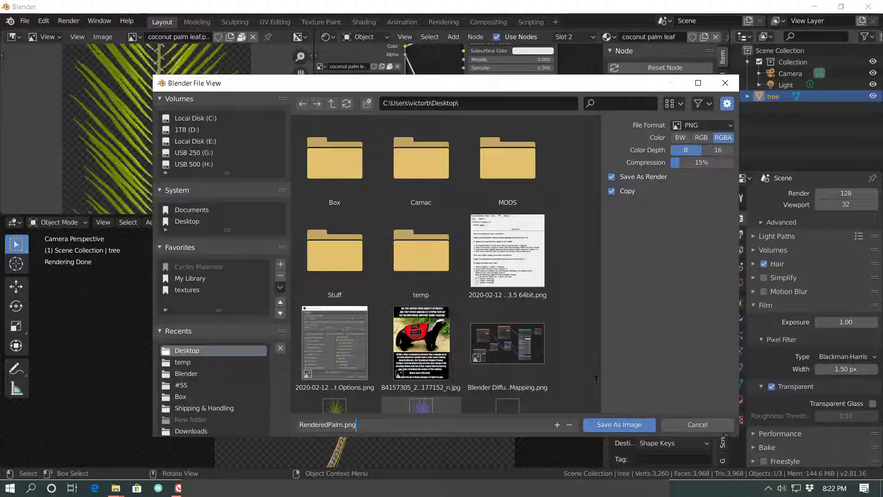
click(622, 424)
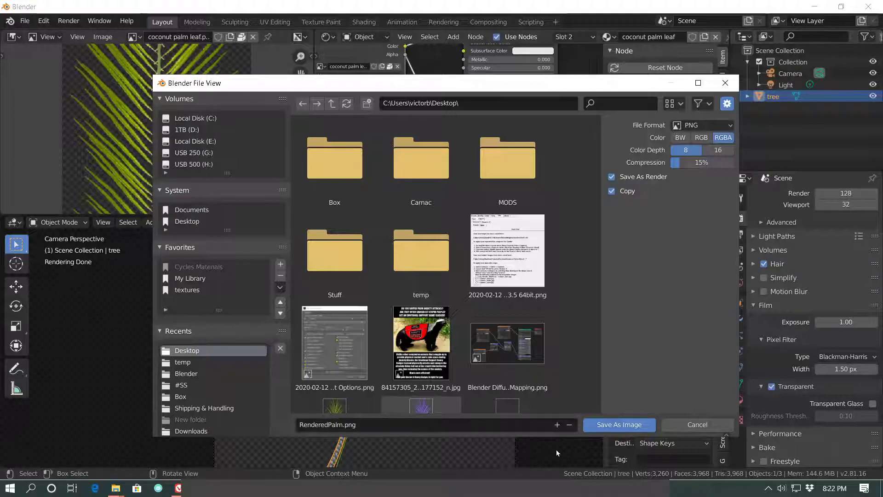
click(625, 424)
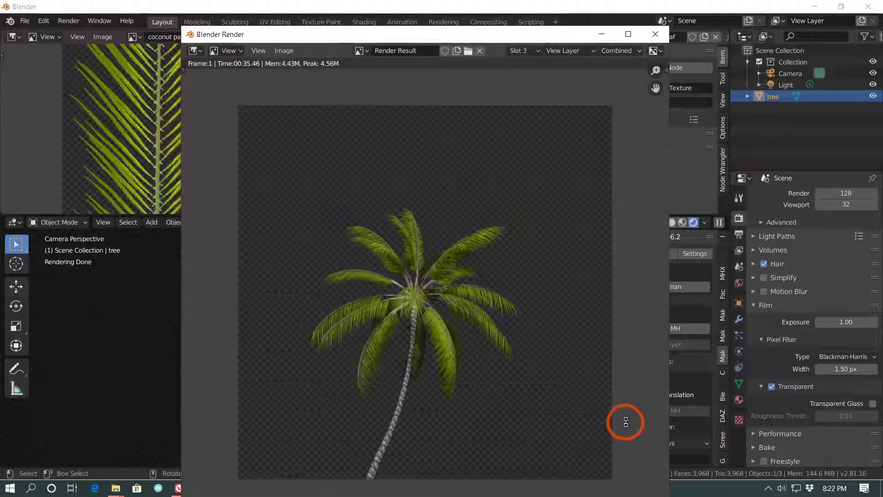
- Close the render window, minimise Blender and Tree It, and launch GIMP
click(656, 34)
click(814, 7)
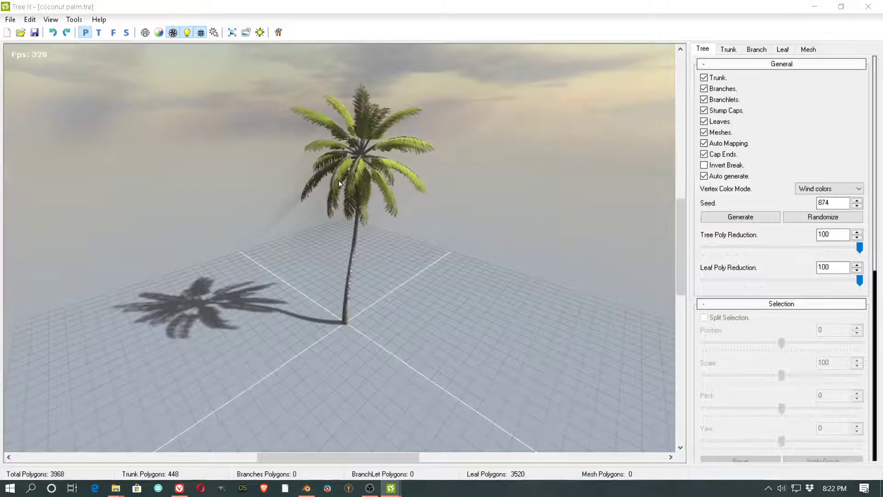
click(814, 6)
click(369, 488)
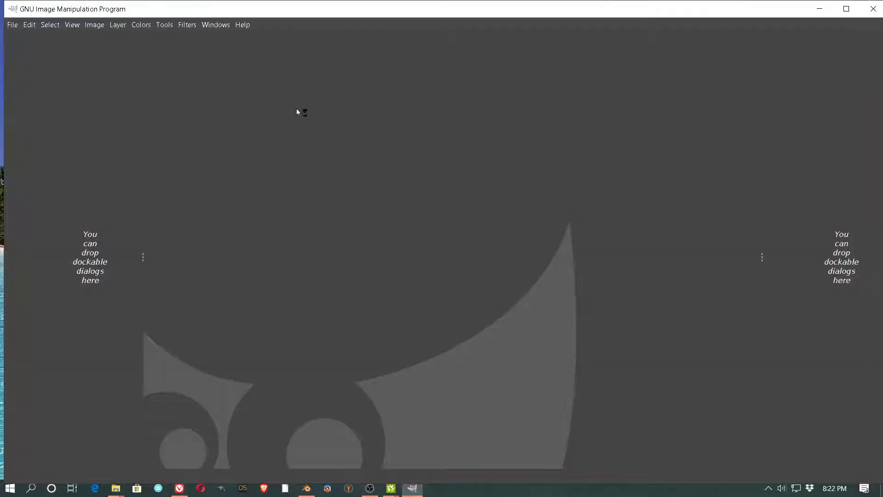
- Open the image pic-bermuda.jpg from the Pictures folder
click(12, 24)
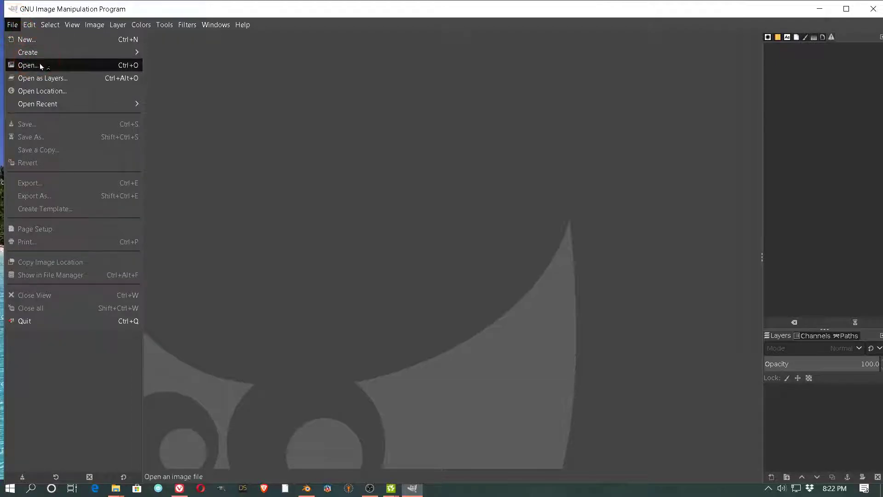
click(40, 67)
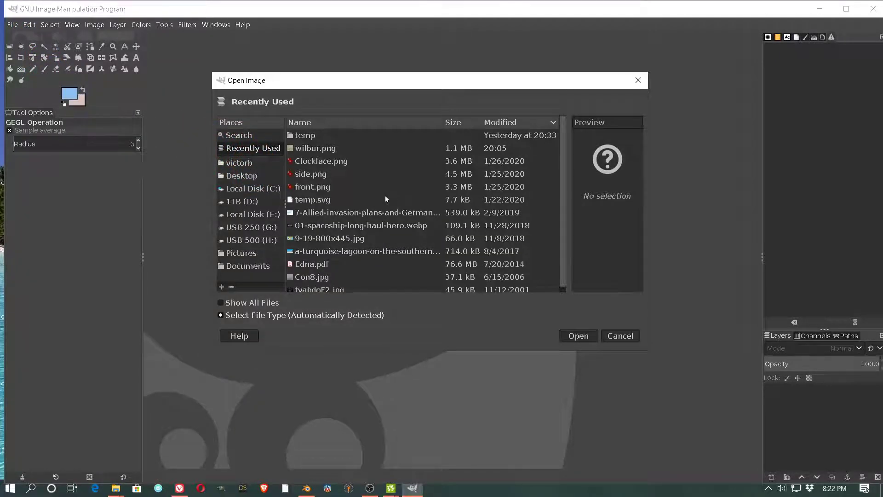
scroll(385, 195, down, 1)
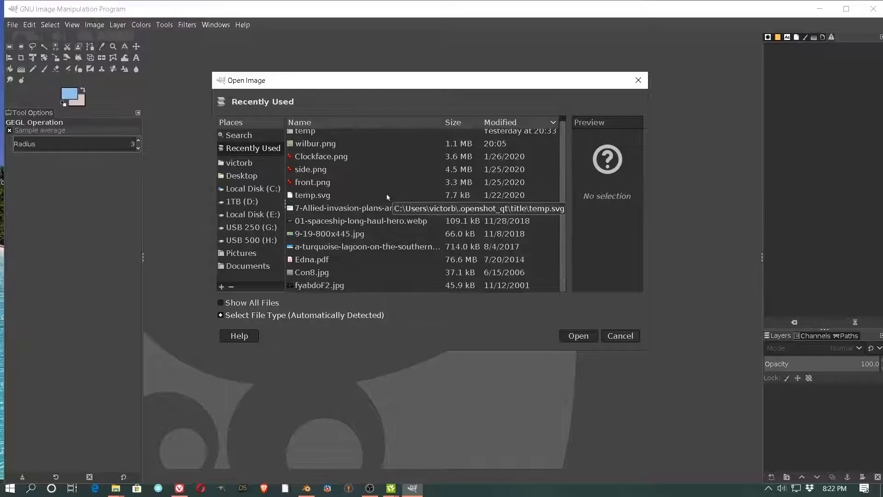
click(236, 252)
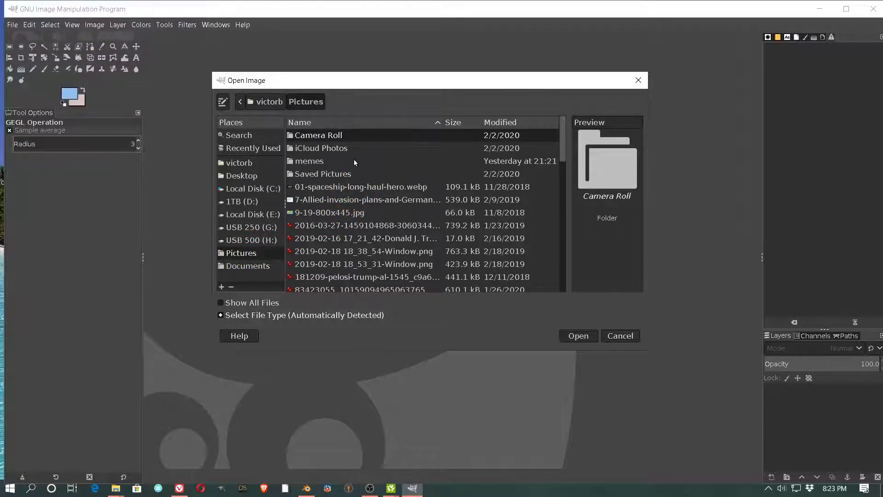
scroll(354, 155, down, 3)
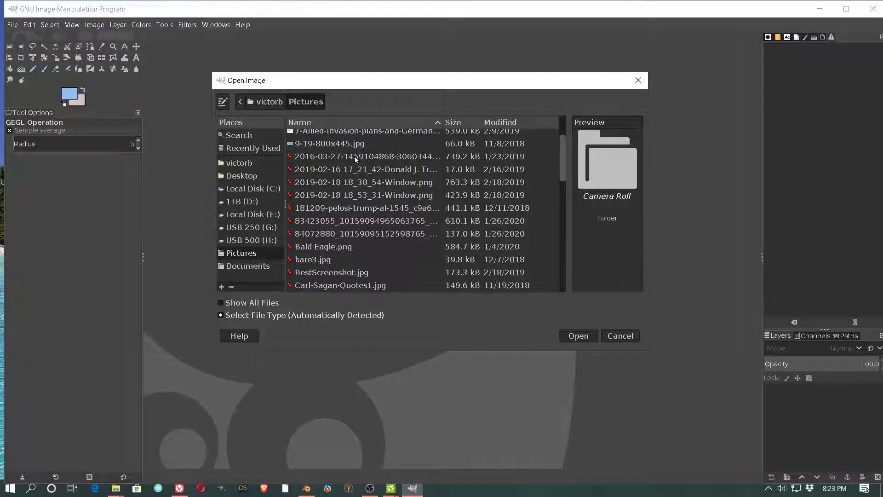
scroll(363, 172, down, 10)
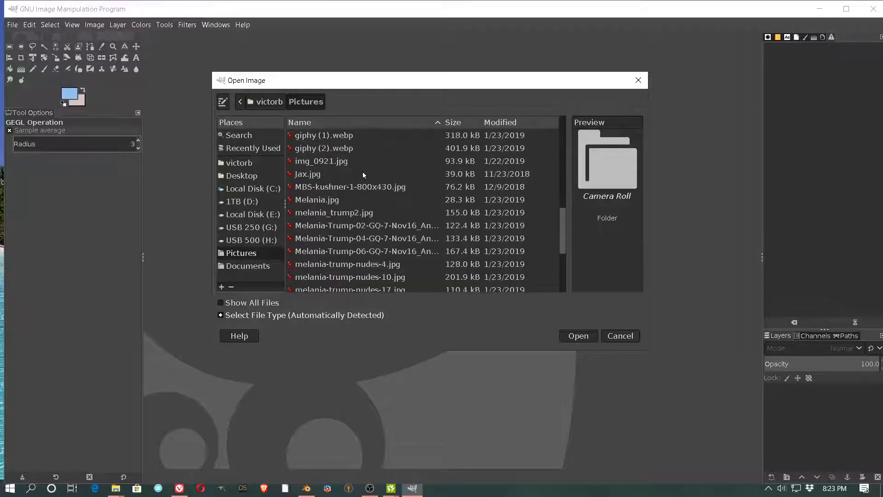
scroll(363, 172, down, 5)
scroll(362, 172, up, 12)
scroll(362, 172, down, 8)
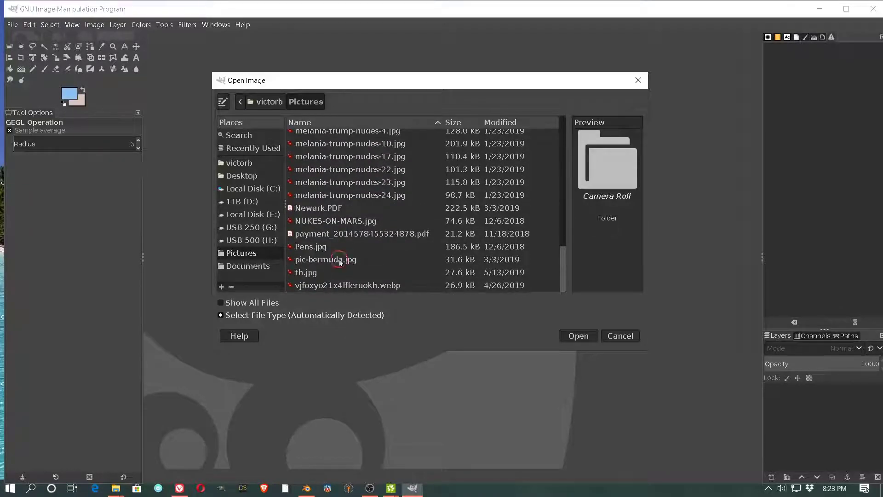
click(338, 260)
click(578, 335)
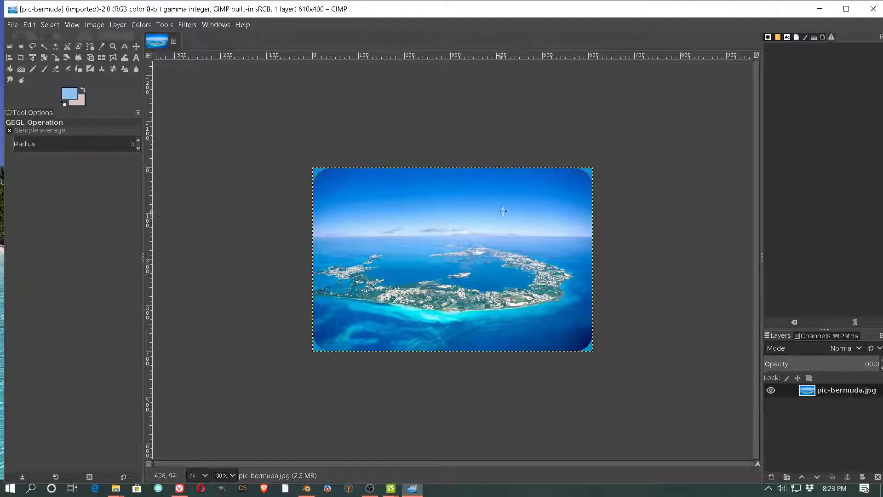
- Open RenderedPalm.png from the Desktop as a new layer and shift it slightly with the Move tool
click(13, 24)
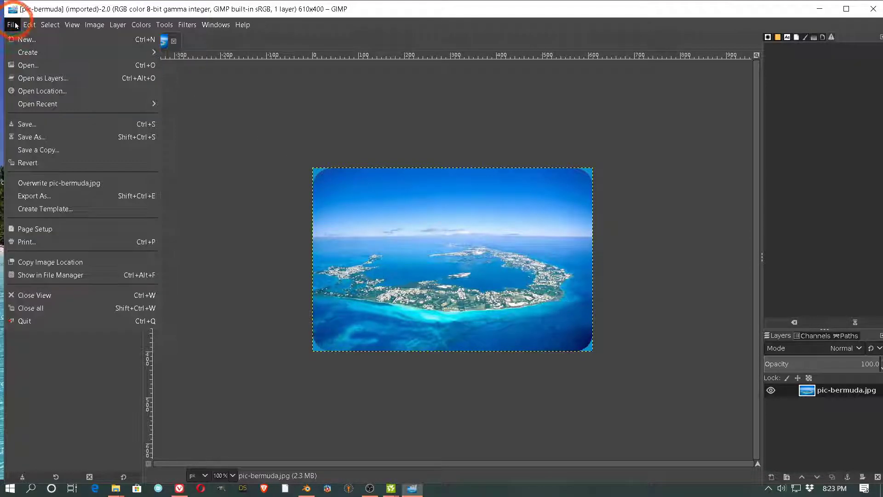
click(49, 79)
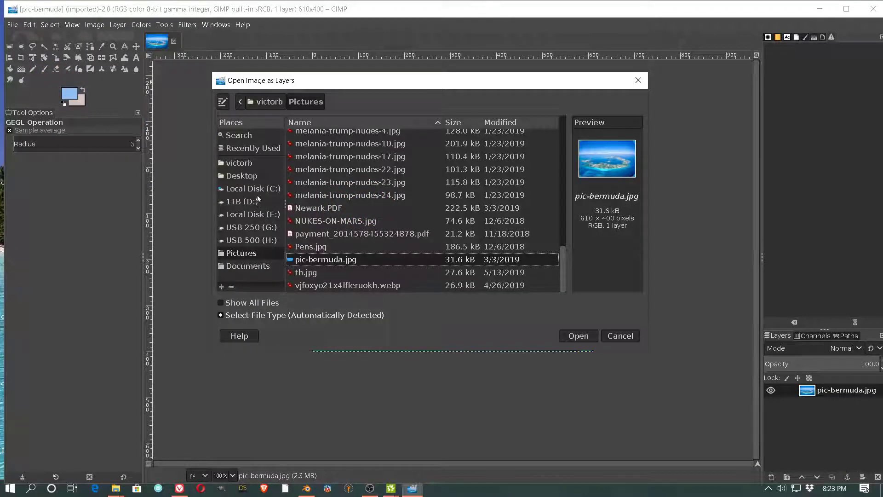
click(243, 175)
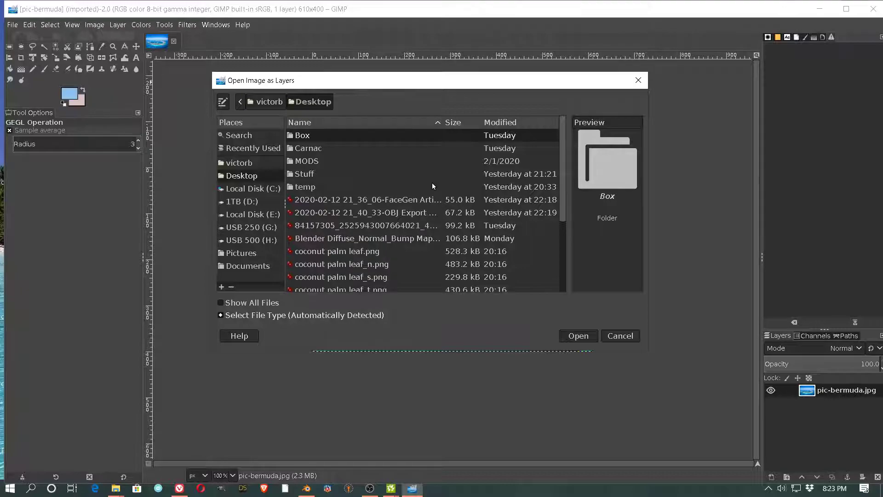
scroll(418, 190, down, 3)
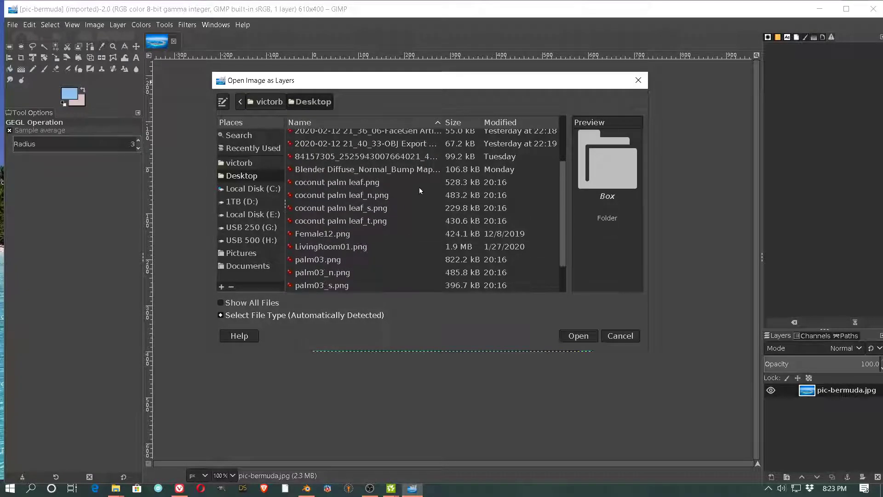
scroll(419, 187, down, 2)
click(352, 260)
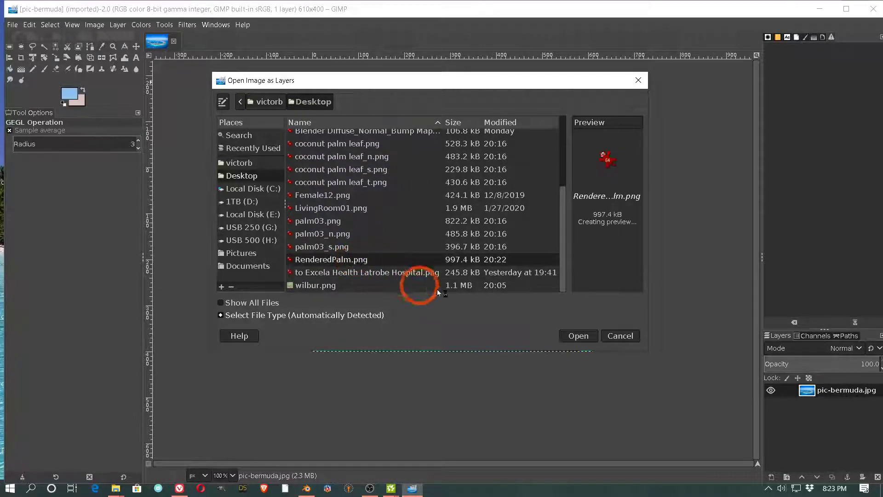
click(577, 335)
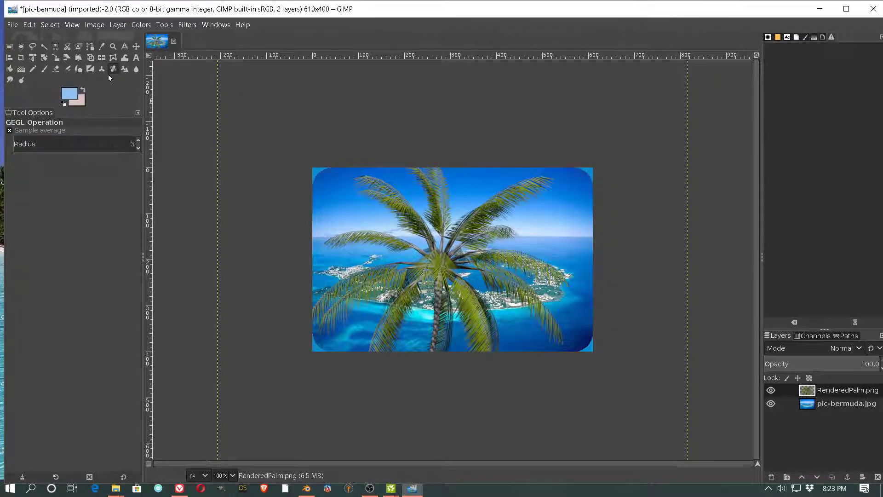
click(136, 46)
mouse_move(436, 267)
mouse_down()
mouse_move(491, 301)
mouse_move(384, 249)
mouse_move(423, 239)
mouse_move(450, 273)
mouse_up()
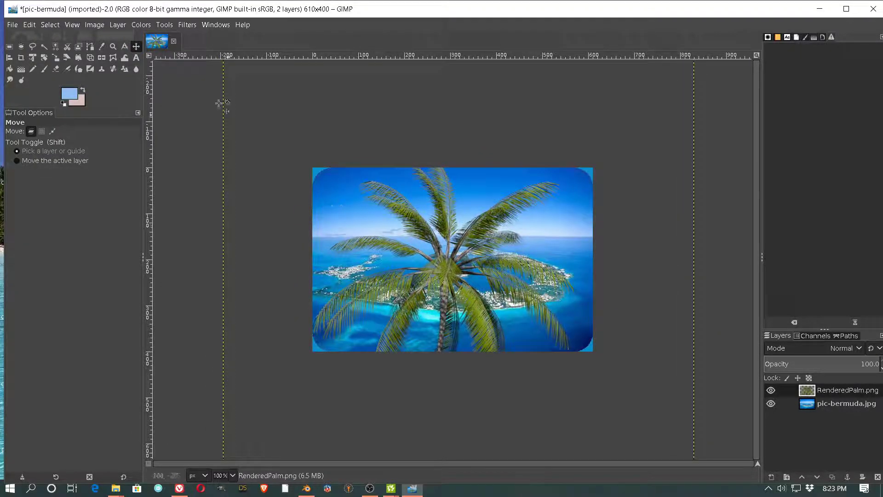
- Scale the RenderedPalm.png layer to 400 × 400 px and move the palm over the left part of the island photo
click(121, 29)
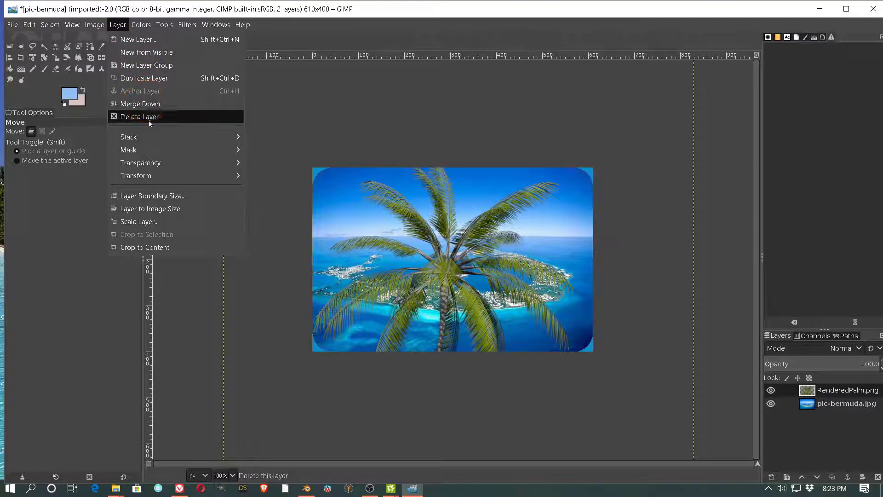
click(156, 222)
double_click(462, 239)
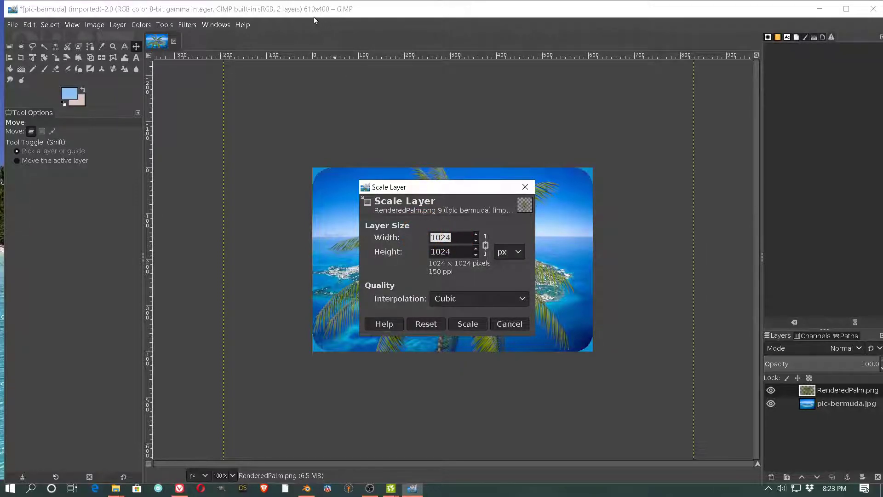
text(400)
key(Tab)
key(Tab)
key(Tab)
key(Tab)
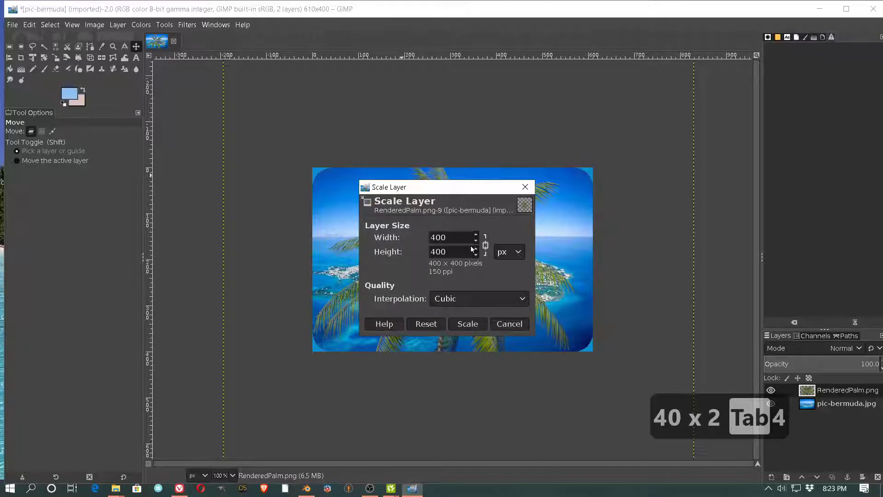
click(462, 324)
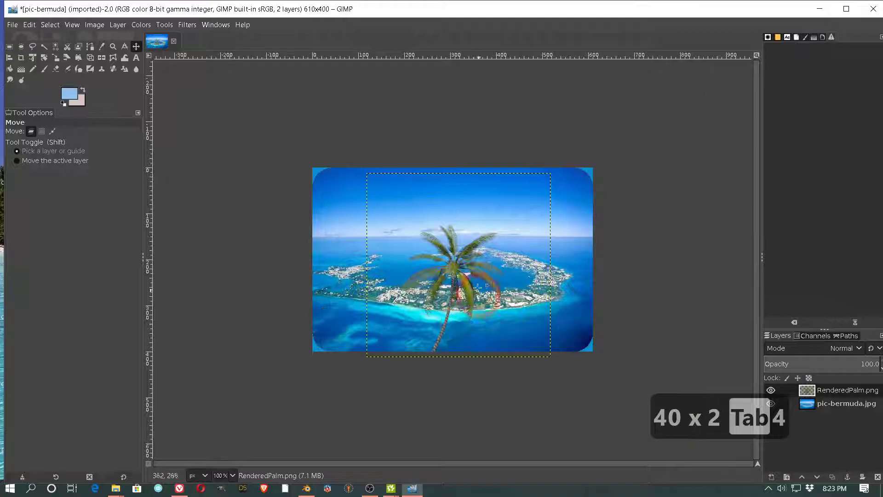
drag(455, 266, 376, 267)
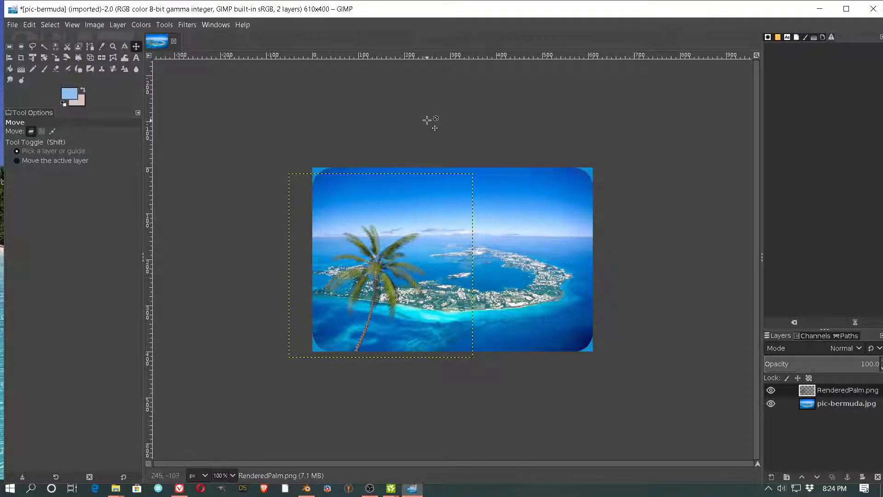
- Close GIMP without saving and launch Sculptris Alpha 6 from the desktop
click(873, 8)
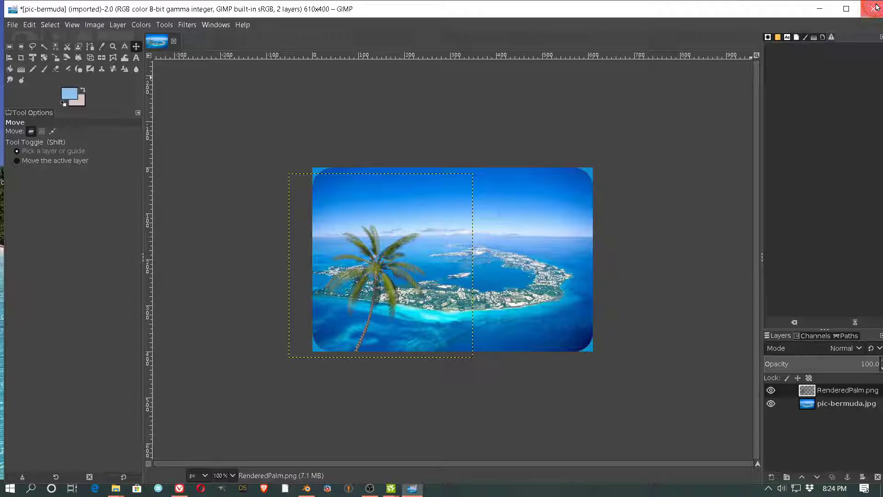
click(162, 149)
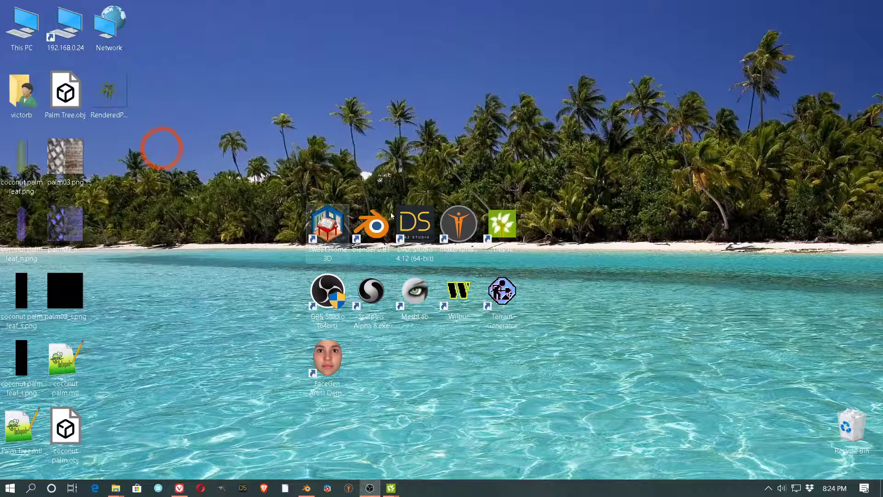
click(372, 297)
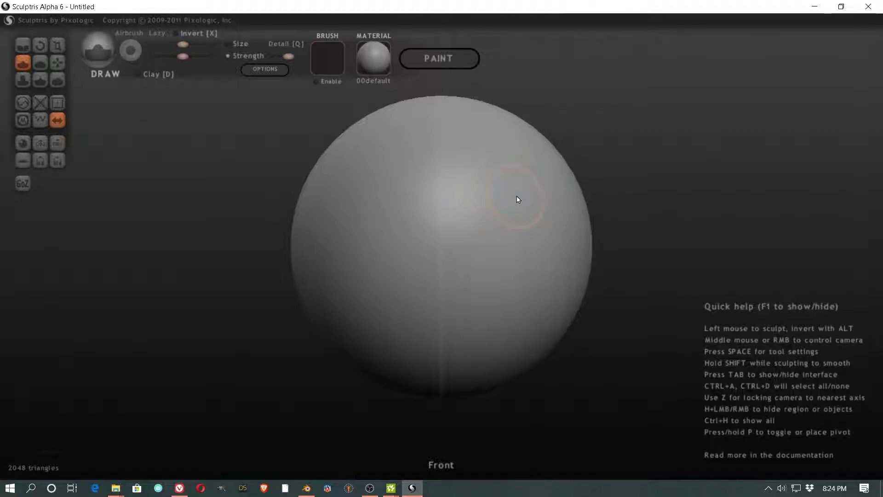
- Choose the Draw tool with Clay enabled, enlarge the brush, and sculpt symmetrical bulges on the upper sides of the sphere
scroll(517, 195, down, 3)
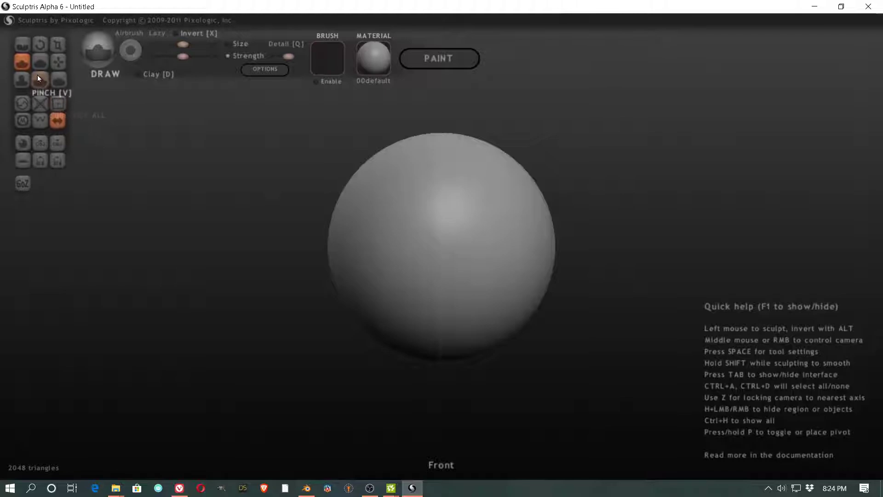
click(26, 64)
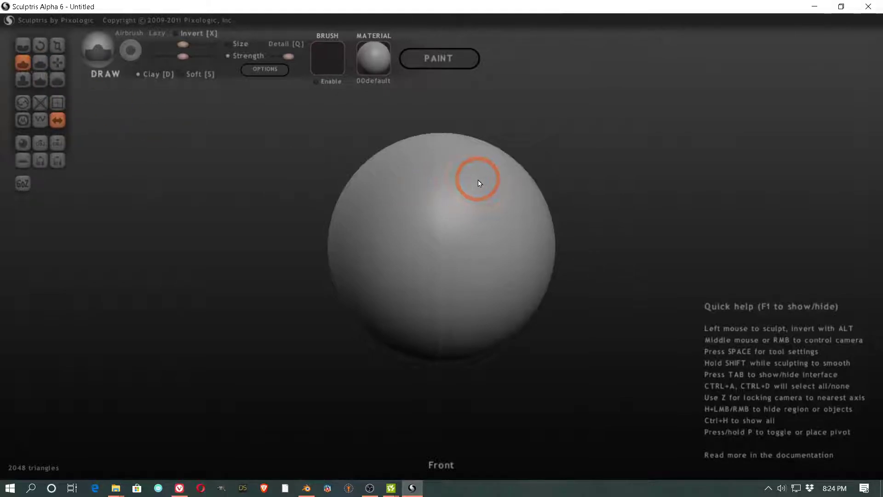
key(bracketright)
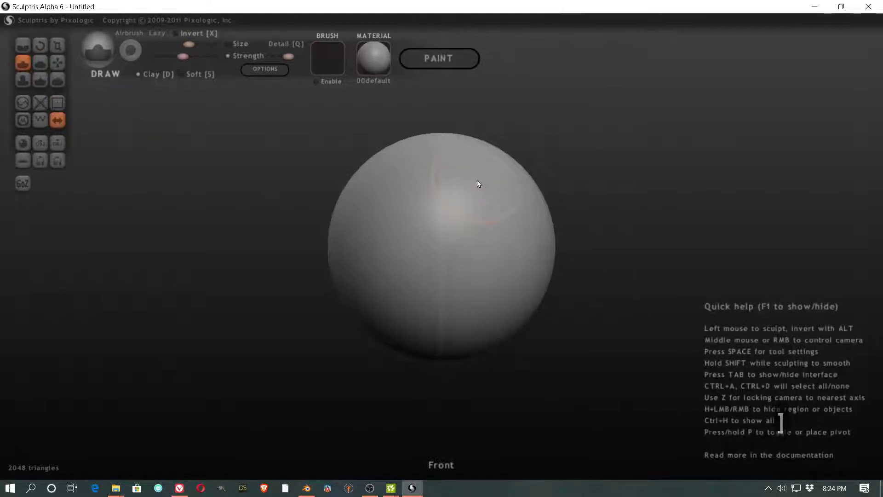
key(bracketright)
key(bracketright)
key(bracketright)
key(bracketleft)
key(bracketleft)
key(bracketleft)
key(bracketleft)
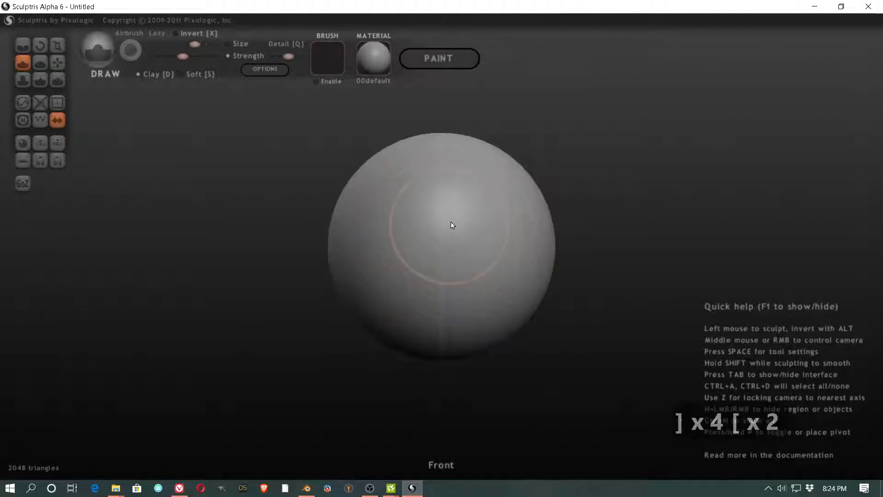
key(bracketright)
key(bracketright)
key(bracketright)
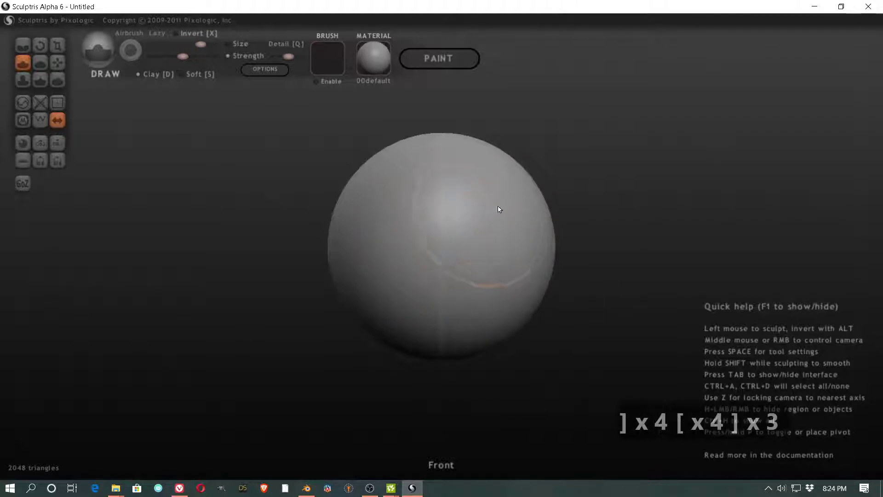
mouse_move(521, 175)
mouse_down()
mouse_move(539, 207)
mouse_move(528, 180)
mouse_move(542, 183)
mouse_move(531, 179)
mouse_up()
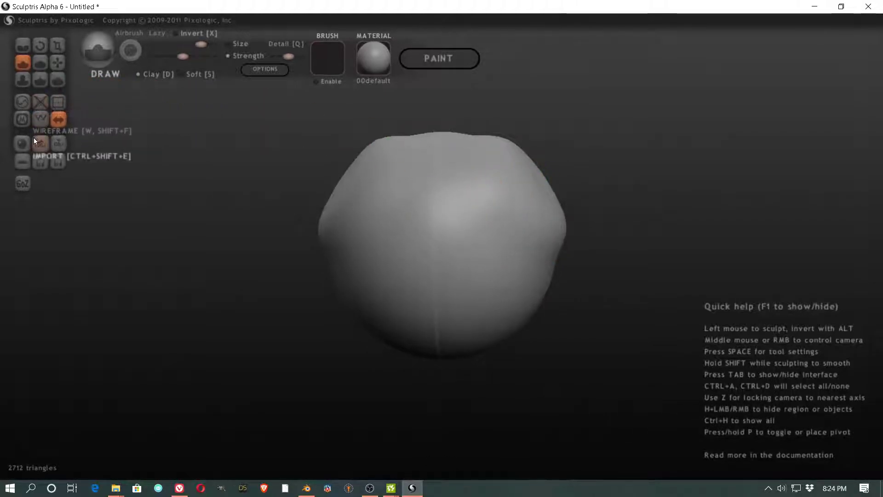
- Swell the symmetrical upper bulges of the model using the Inflate tool with an enlarged brush
click(27, 82)
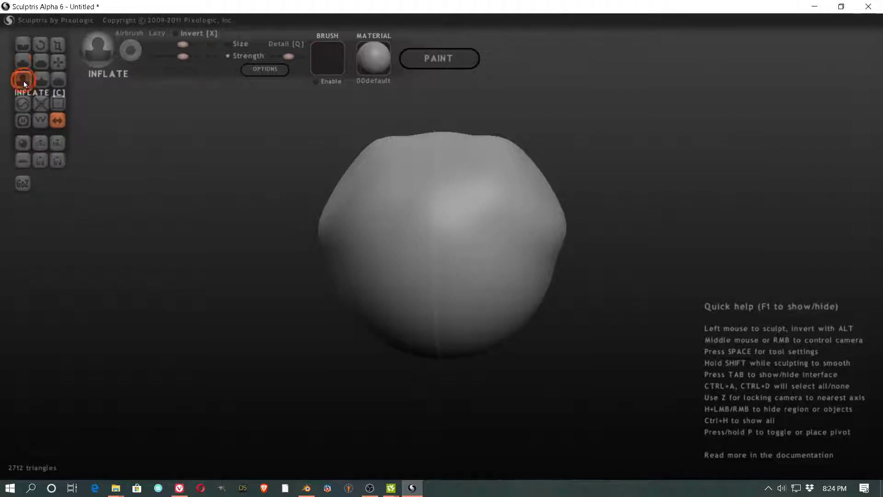
key(])
mouse_move(479, 188)
mouse_down()
mouse_move(516, 177)
mouse_move(530, 144)
mouse_move(518, 142)
mouse_up()
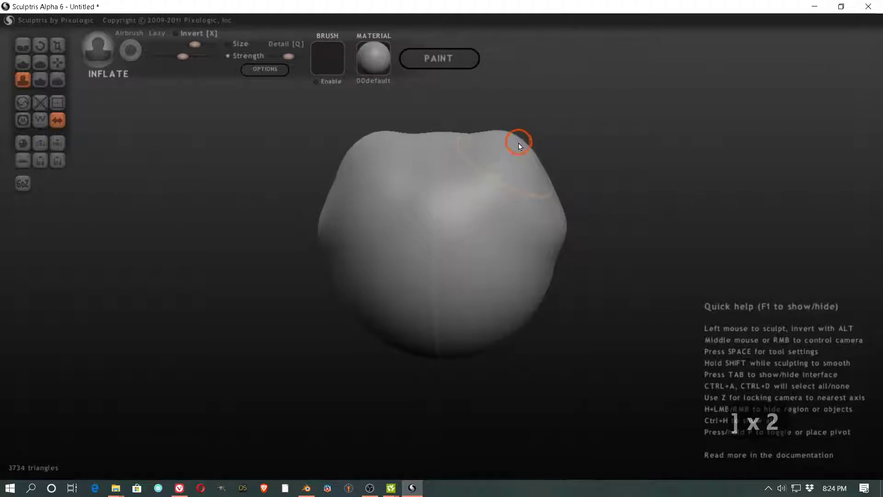
- Use the Grab tool with a larger brush to pull the upper bulges up and outward and push the lower sides inward
click(56, 62)
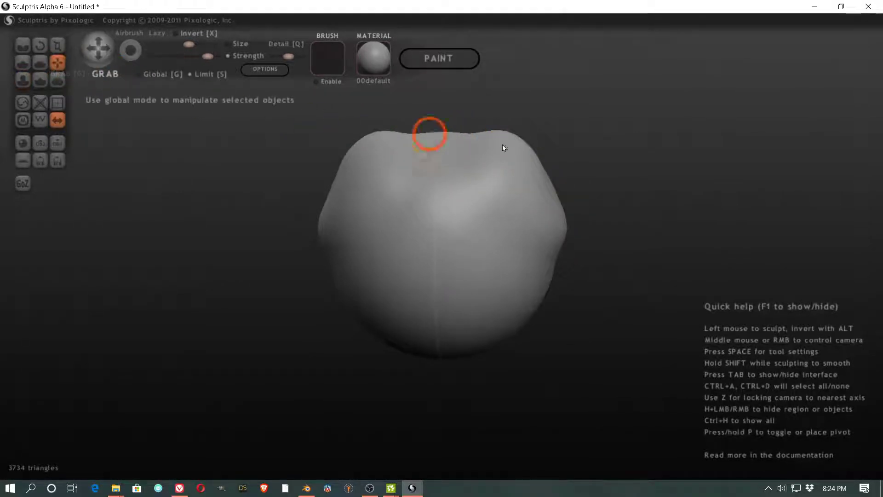
key(])
drag(517, 138, 552, 104)
mouse_move(561, 219)
mouse_down()
mouse_move(529, 312)
mouse_move(492, 320)
mouse_move(515, 301)
mouse_up()
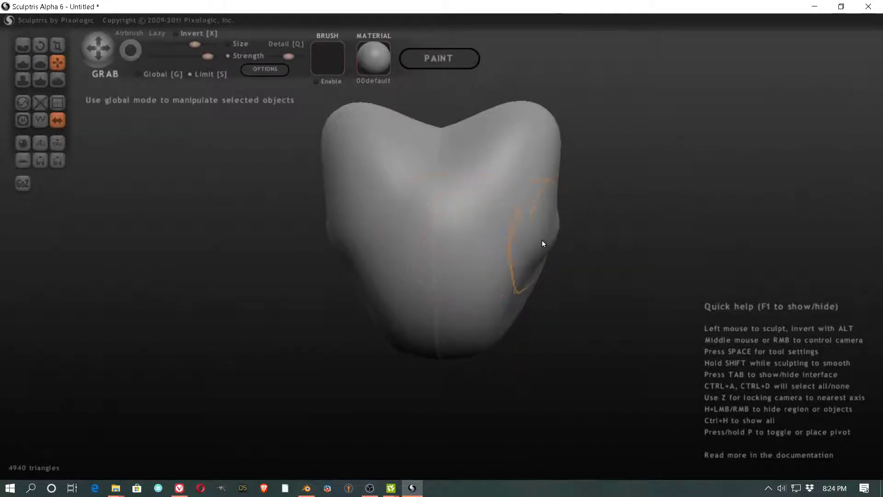
- Pull the front of the model outward into a pointed snout with the Grab tool from a side view
mouse_move(522, 239)
right_down()
mouse_move(573, 231)
mouse_move(471, 230)
right_up()
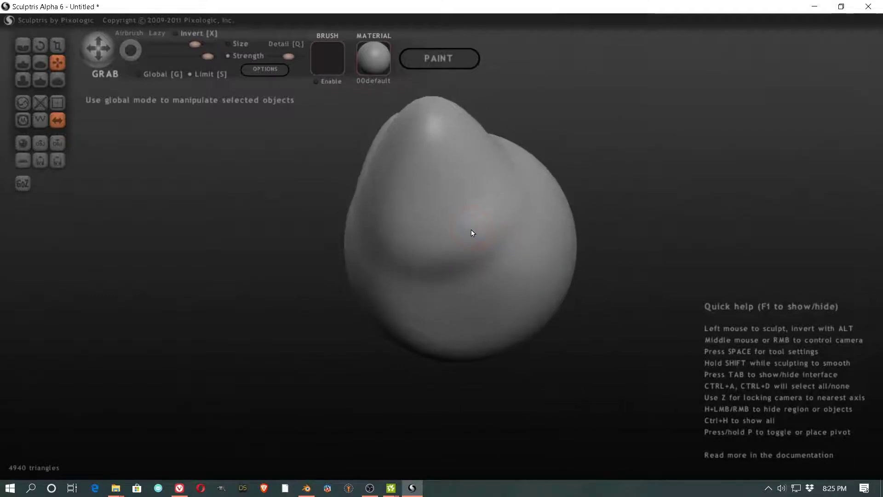
mouse_move(346, 251)
mouse_down()
mouse_move(295, 275)
mouse_move(274, 261)
mouse_up()
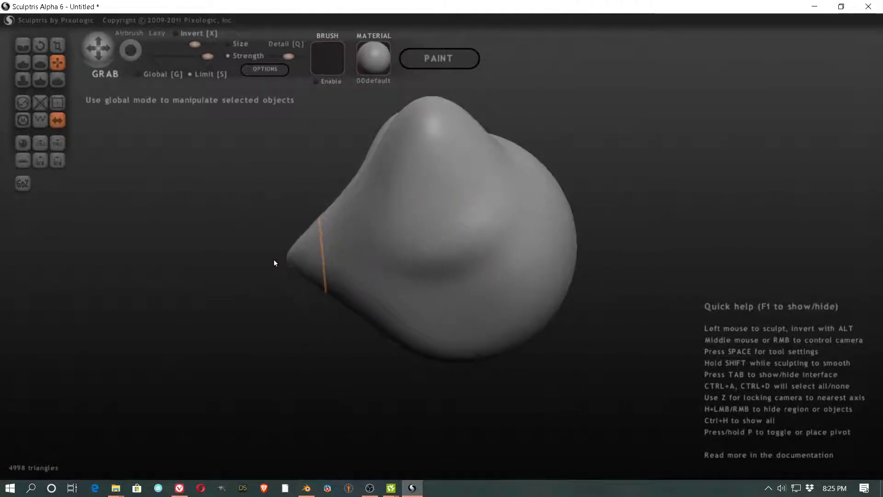
- Push the underside of the snout inward using the Grab tool with a smaller brush
key(bracketleft)
key(bracketleft)
key(bracketleft)
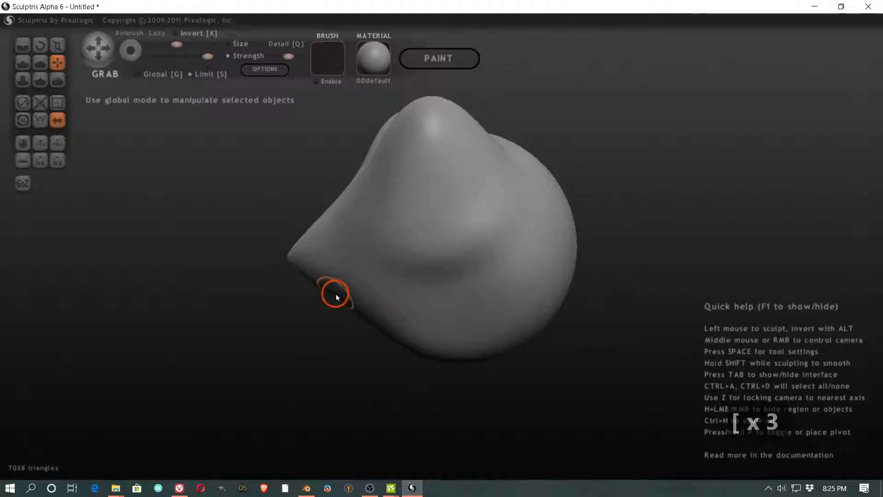
drag(334, 295, 351, 278)
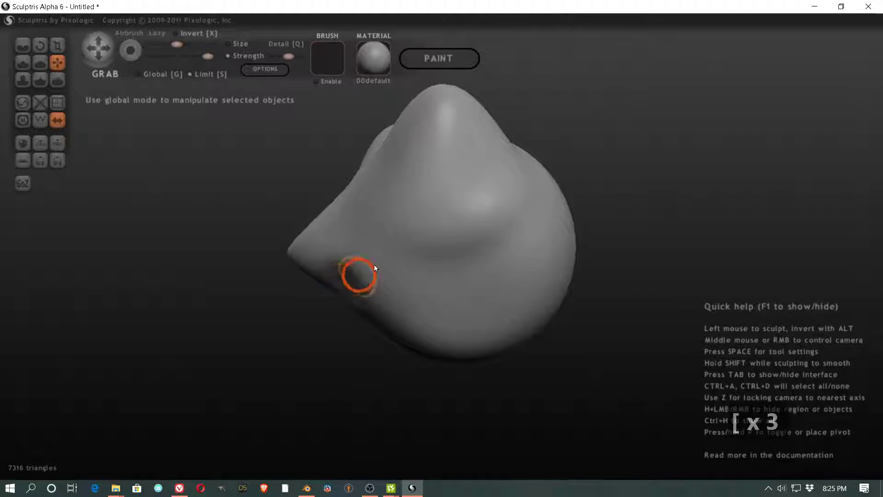
- Carve a curved groove along the lower edge of the side bulge with the Crease tool
click(21, 45)
mouse_move(392, 242)
mouse_down()
mouse_move(465, 263)
mouse_move(518, 235)
mouse_move(490, 256)
mouse_move(517, 230)
mouse_move(529, 191)
mouse_move(533, 212)
mouse_move(510, 238)
mouse_move(451, 254)
mouse_up()
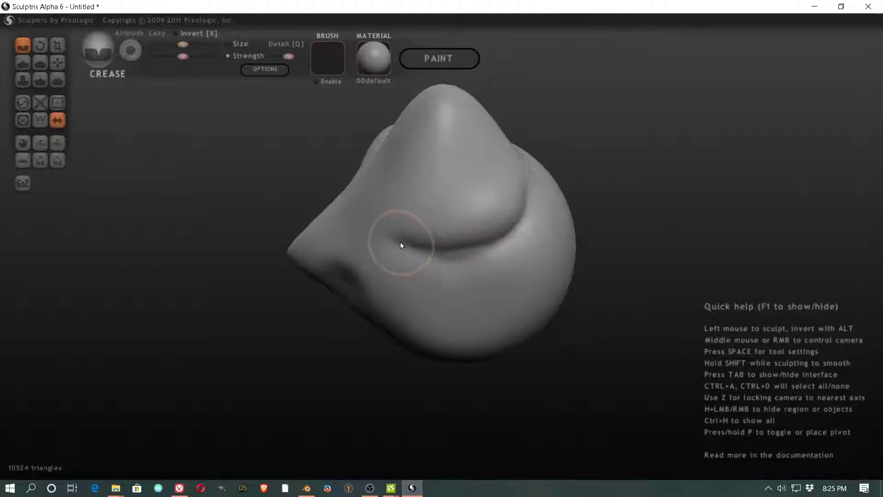
drag(388, 236, 454, 255)
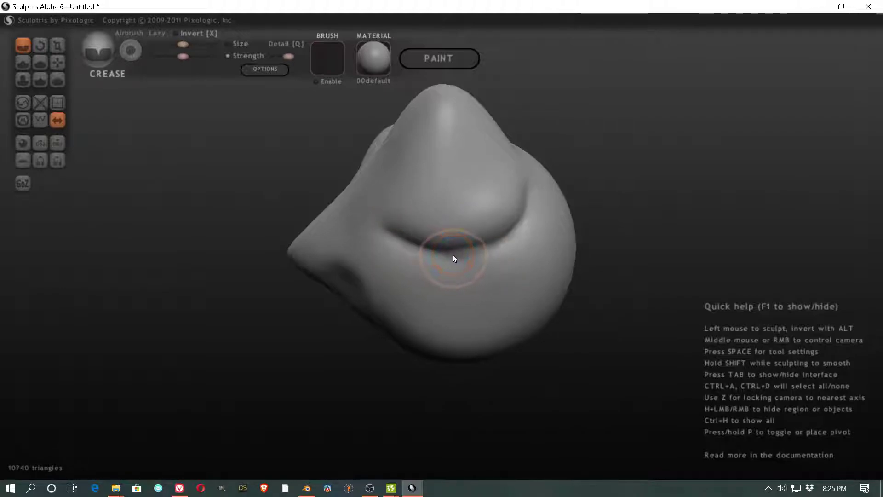
mouse_move(516, 278)
right_down()
mouse_move(607, 276)
mouse_move(565, 223)
mouse_move(508, 241)
mouse_move(496, 227)
right_up()
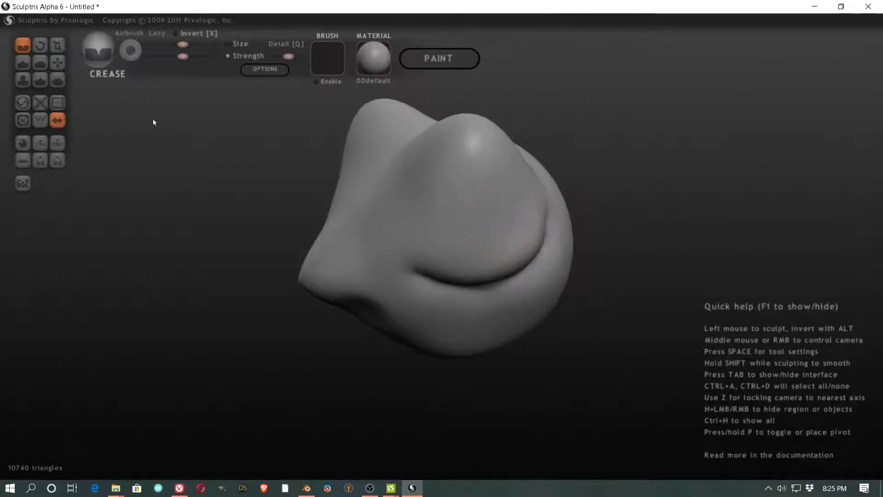
- Flatten the outer face of the side bulge using the Flatten tool
click(41, 63)
click(469, 203)
mouse_move(579, 205)
mouse_down()
mouse_move(657, 209)
mouse_move(687, 193)
mouse_move(652, 205)
mouse_up()
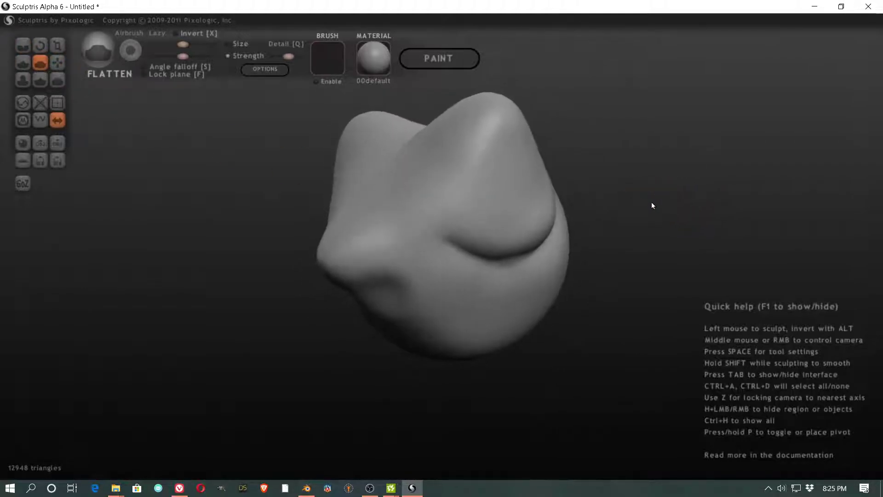
- Smooth and reshape the outer faces of the upper bulges with the Inflate tool selected, working from several angles
scroll(652, 205, up, 2)
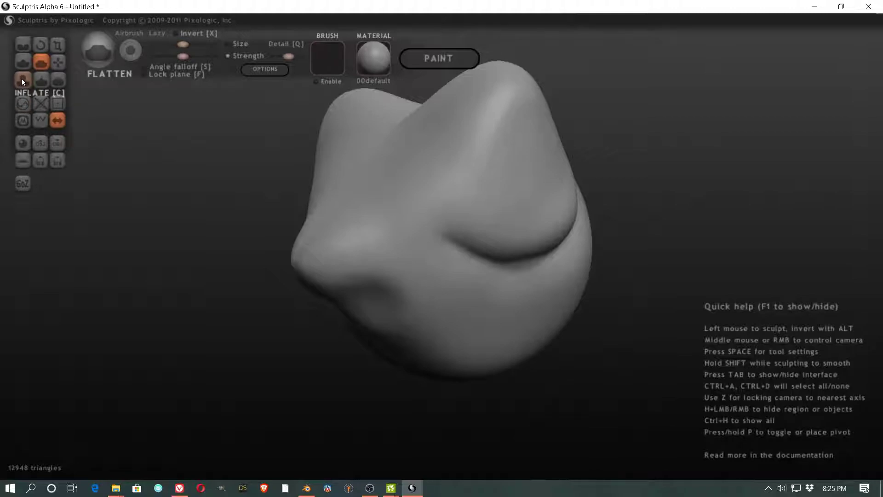
click(22, 79)
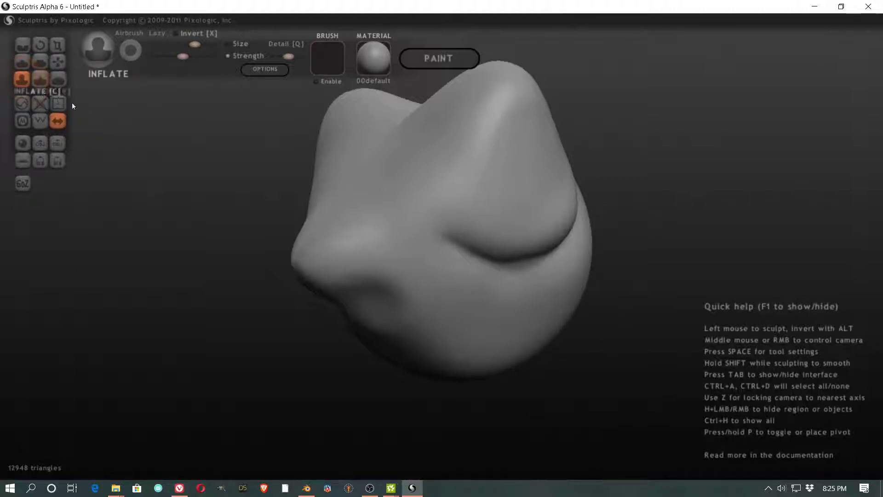
shift+drag(533, 197, 533, 174)
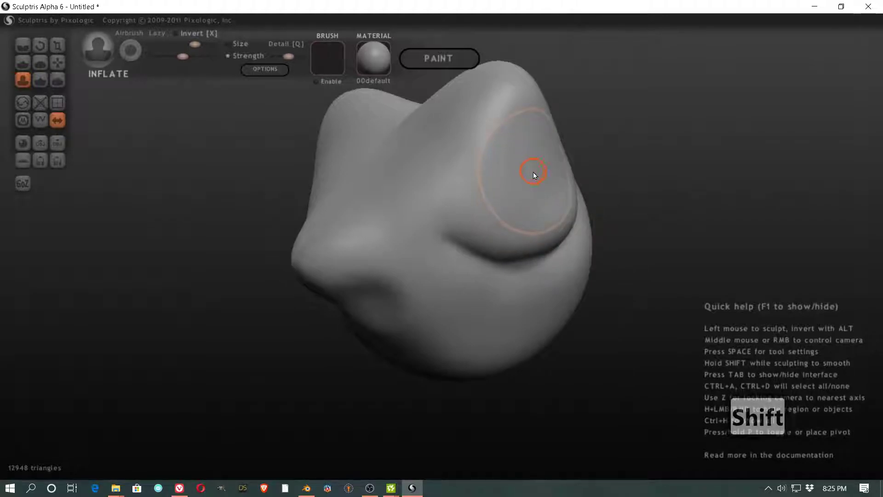
mouse_move(545, 173)
right_down()
mouse_move(680, 171)
mouse_move(590, 179)
right_up()
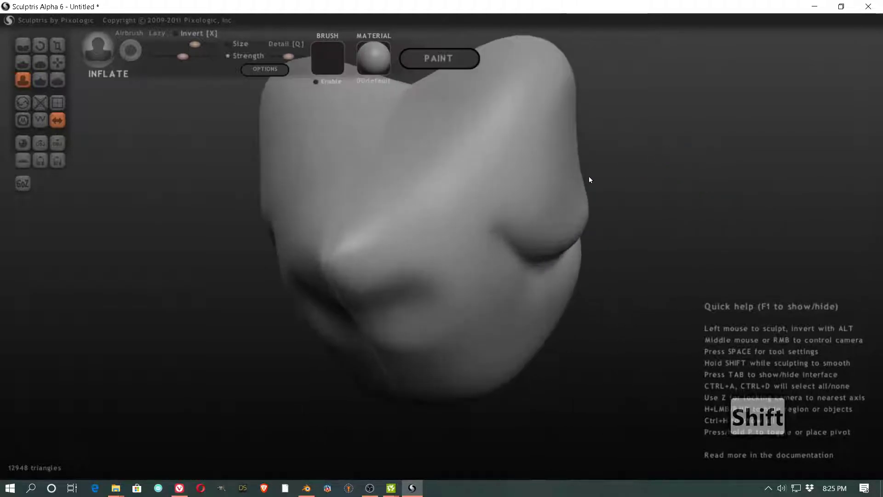
mouse_move(567, 164)
shift+mouse_down()
mouse_move(573, 147)
mouse_move(551, 152)
mouse_move(567, 144)
mouse_move(532, 161)
mouse_move(572, 150)
mouse_move(536, 152)
mouse_move(644, 164)
mouse_move(565, 176)
shift+mouse_up()
mouse_move(565, 176)
middle_down()
mouse_move(526, 187)
mouse_move(545, 175)
middle_up()
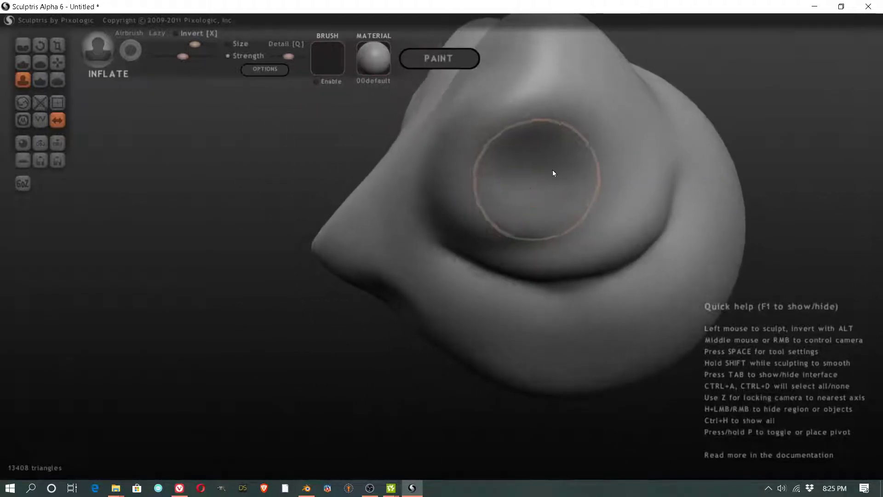
mouse_move(553, 173)
mouse_down()
mouse_move(573, 173)
mouse_move(574, 126)
mouse_move(528, 219)
mouse_move(693, 229)
mouse_up()
middle_drag(731, 222, 846, 207)
mouse_move(521, 211)
middle_down()
mouse_move(489, 218)
mouse_move(522, 205)
middle_up()
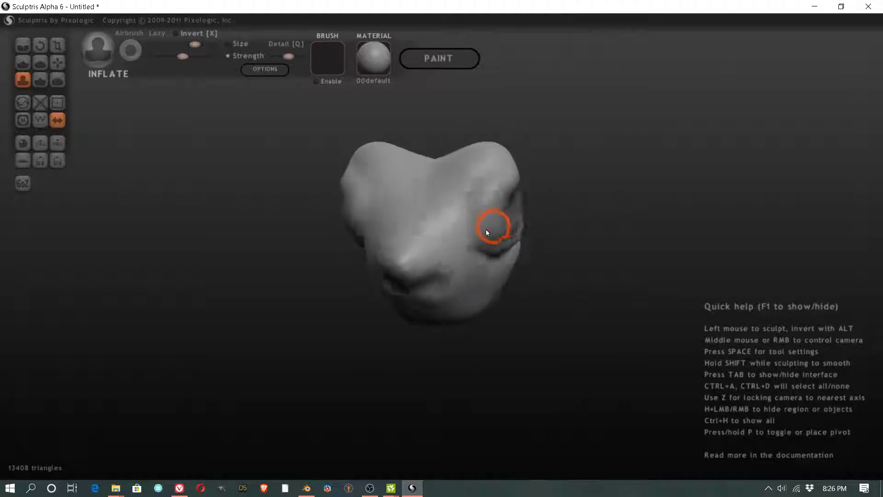
mouse_move(486, 231)
middle_down()
mouse_move(440, 223)
mouse_move(335, 254)
middle_up()
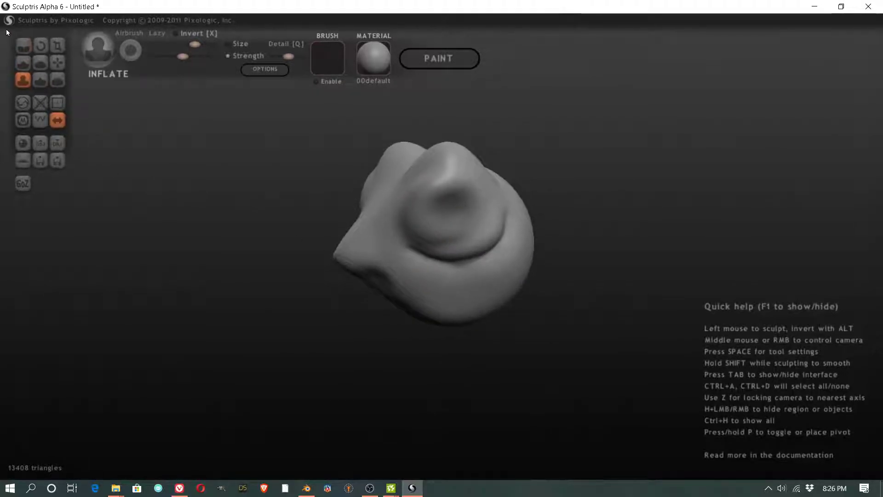
- Check which file types the sculpture can be saved as, without saving it
click(55, 159)
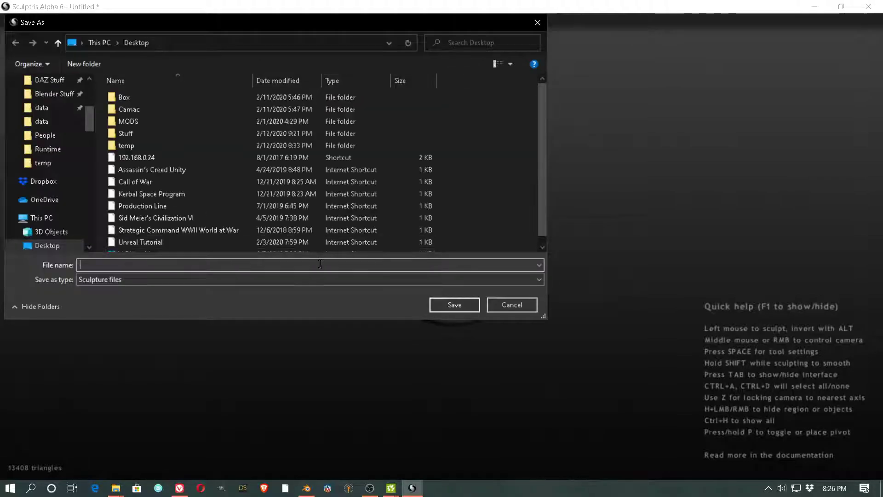
click(239, 280)
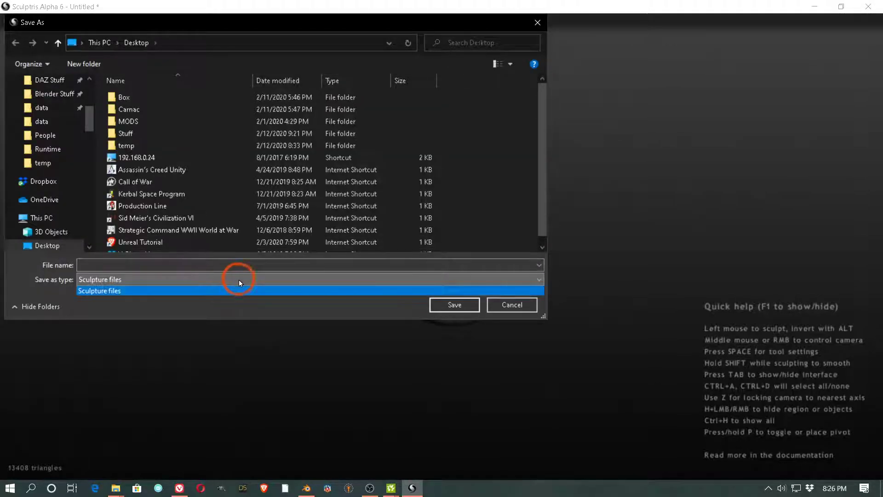
click(514, 305)
click(510, 304)
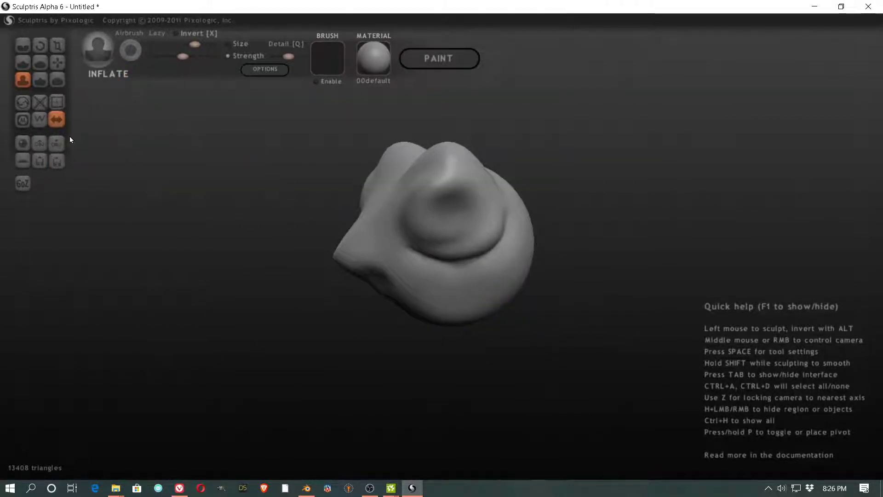
- Export the sculpture to the Desktop as a Wavefront OBJ file named wierd
click(56, 143)
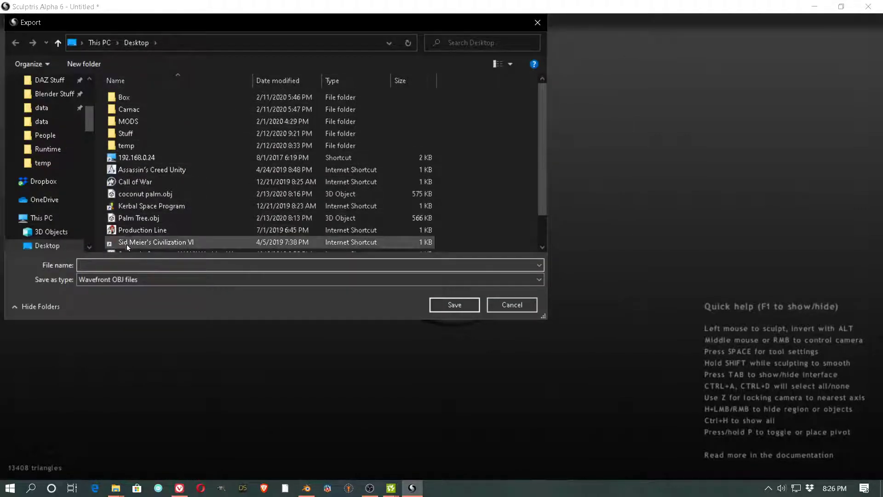
click(107, 265)
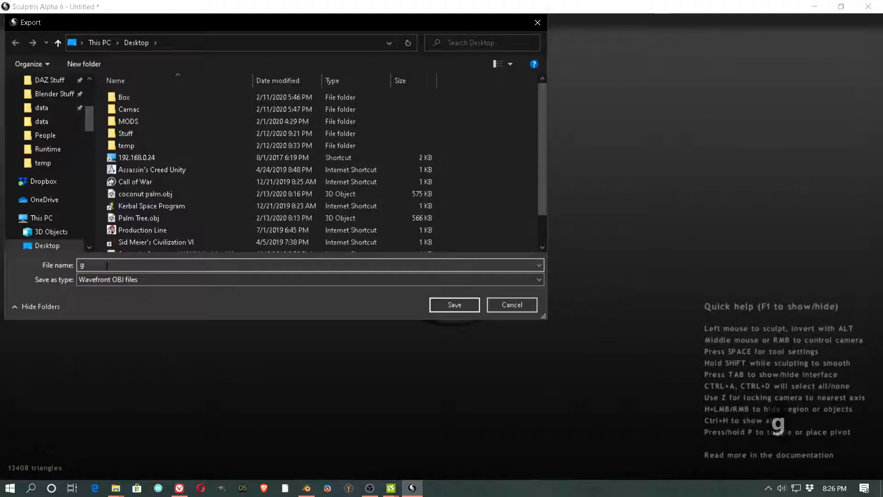
key(BackSpace)
text(w)
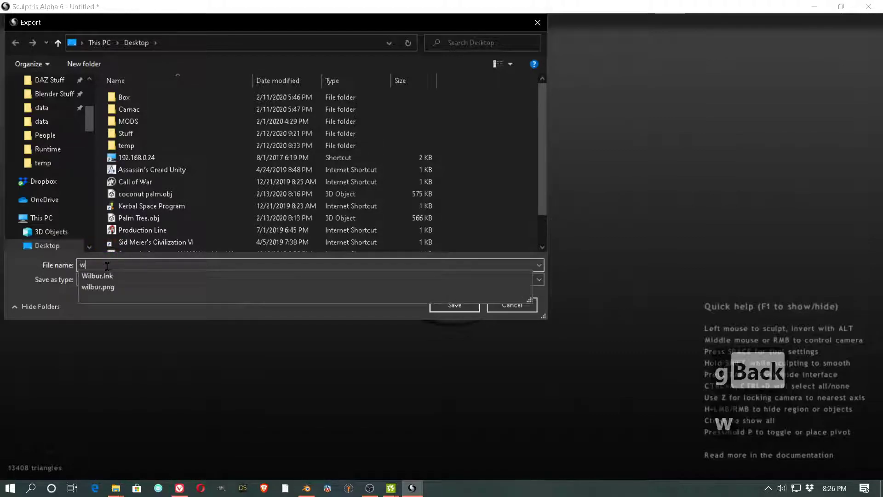
text(ierd)
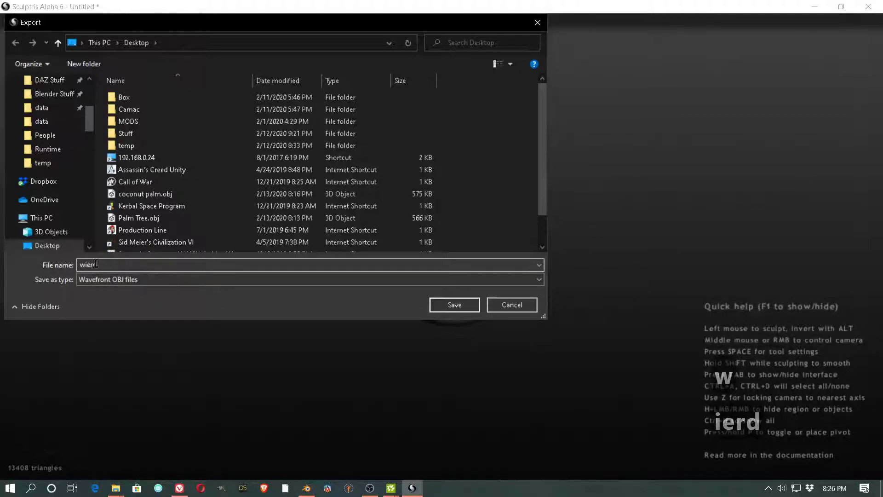
click(461, 307)
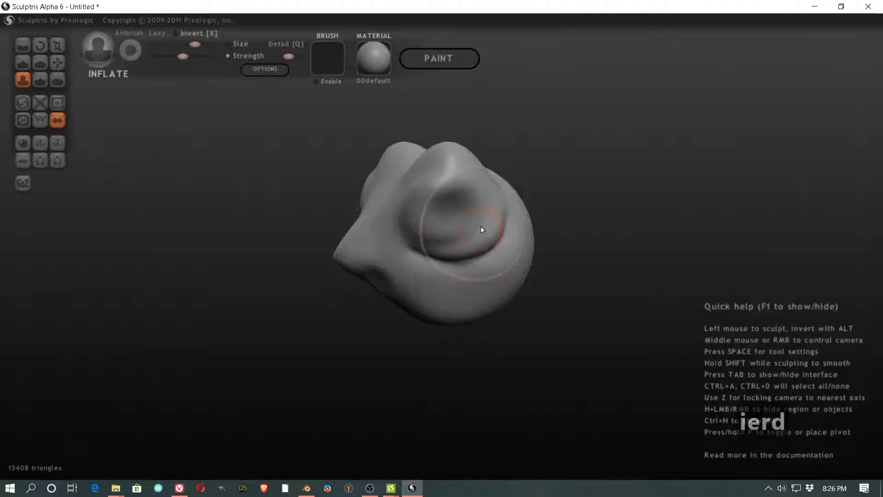
- Switch to Blender and import wierd.obj from the Desktop into the palm tree scene as a Wavefront OBJ
click(307, 488)
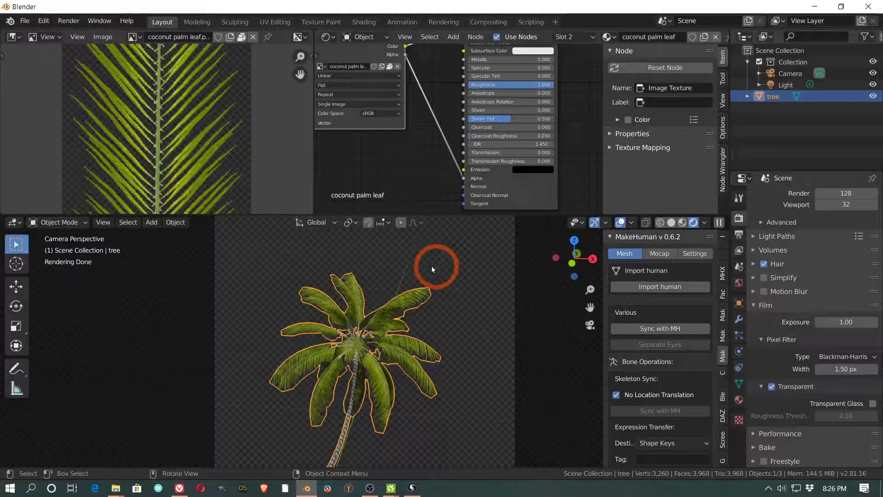
middle_drag(428, 266, 409, 267)
scroll(409, 266, down, 5)
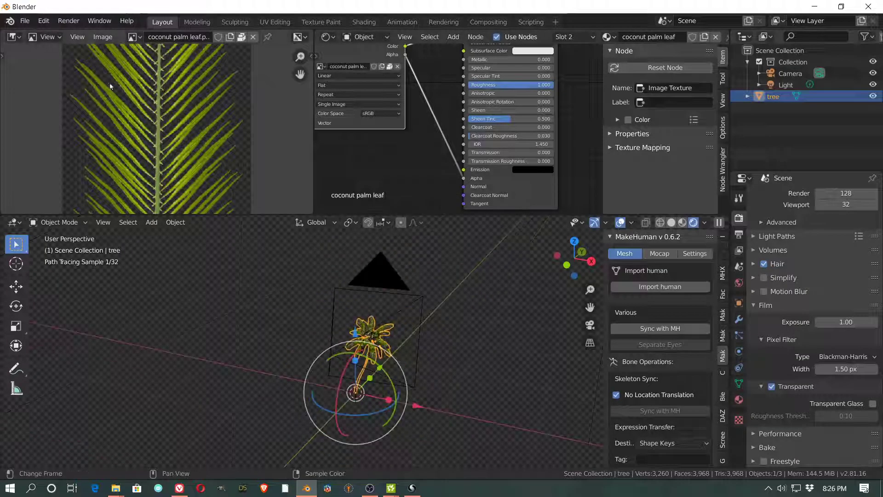
click(24, 20)
click(66, 175)
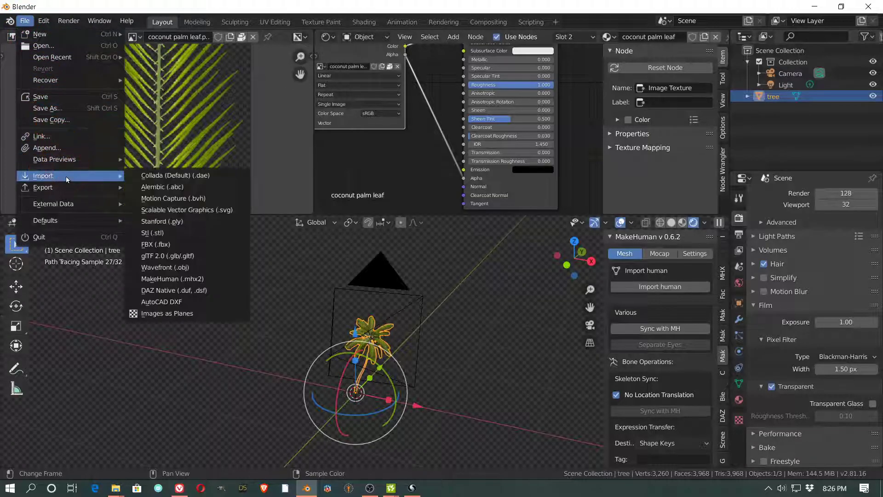
click(191, 269)
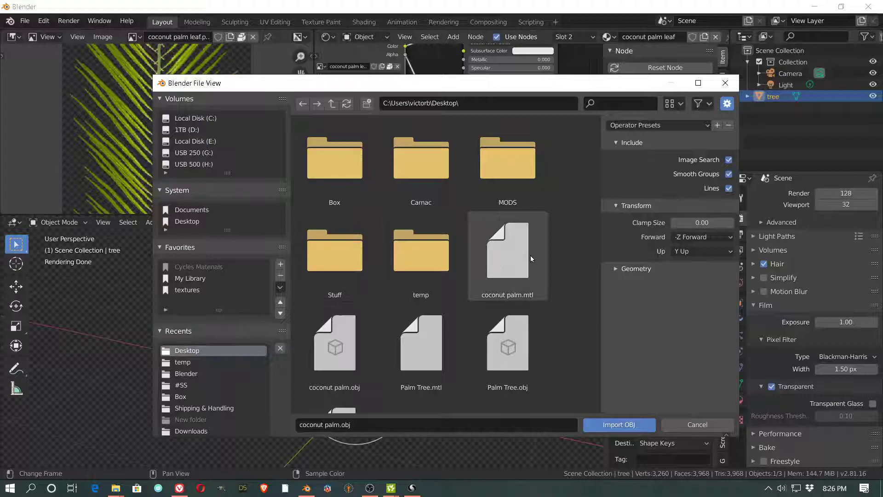
click(334, 368)
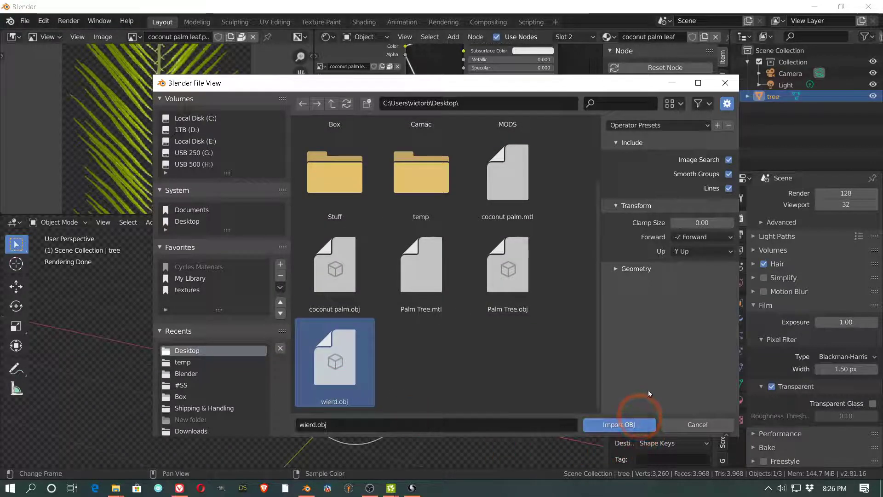
click(618, 424)
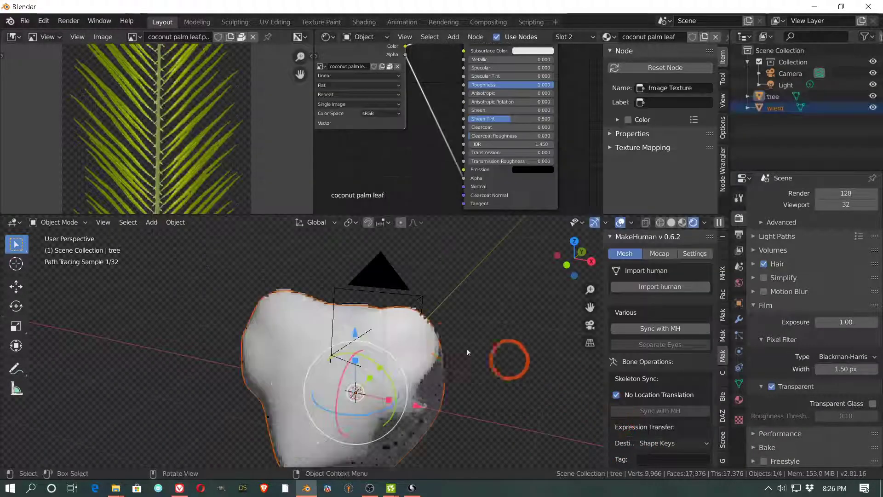
- Move the imported wierd model about 2.2 m in the negative X direction, away from the palm tree
scroll(358, 366, down, 3)
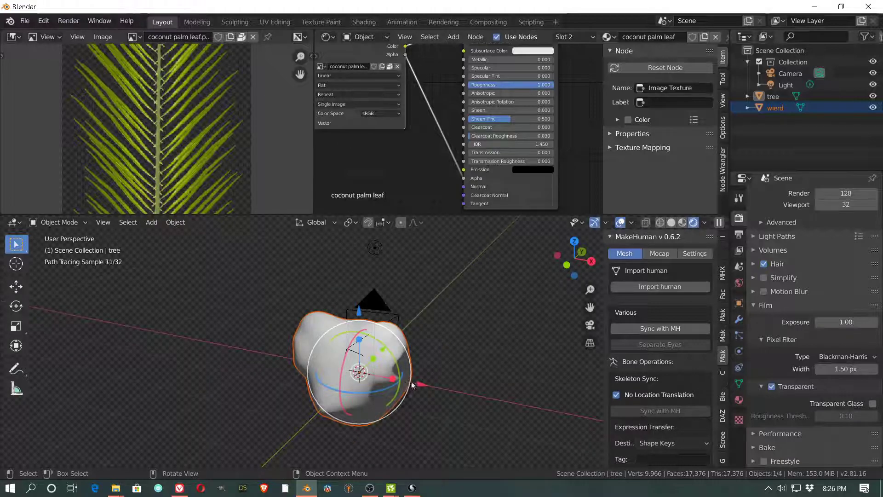
key(s)
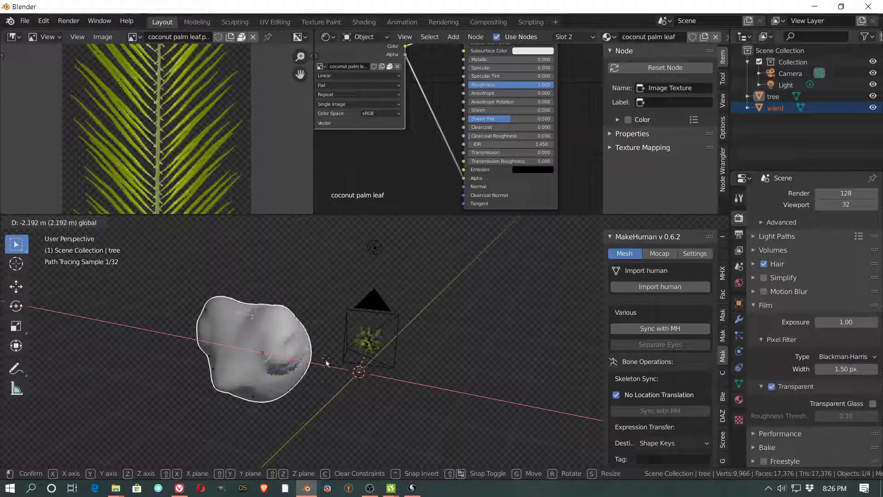
click(285, 362)
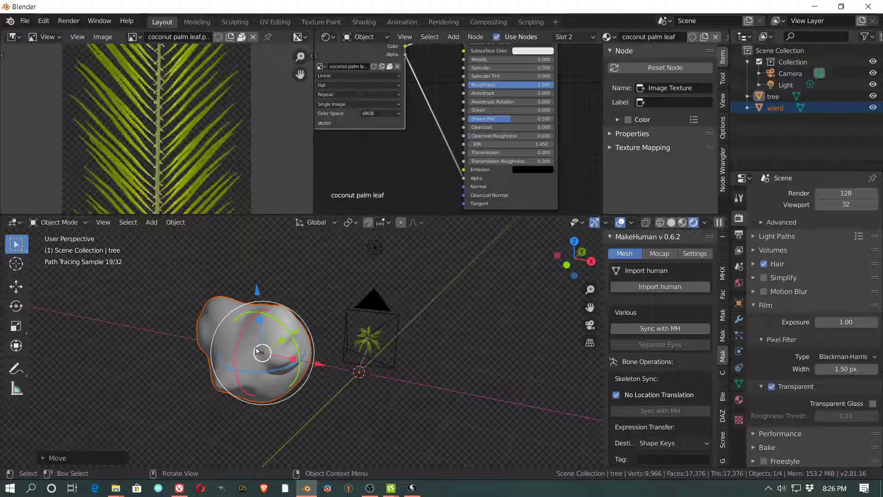
- Switch from Object Mode to Sculpt Mode to work on the imported wierd model
scroll(289, 319, up, 4)
mouse_move(289, 319)
middle_down()
mouse_move(277, 309)
mouse_move(290, 318)
mouse_move(418, 274)
middle_up()
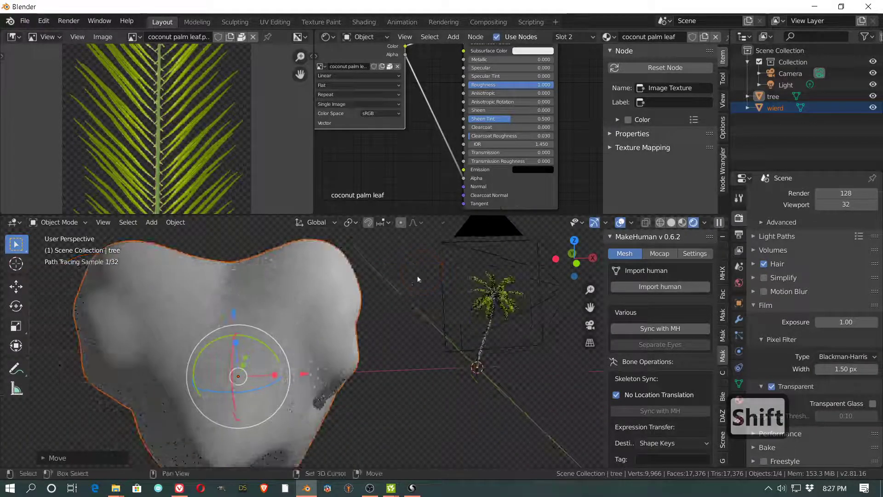
click(56, 223)
click(63, 258)
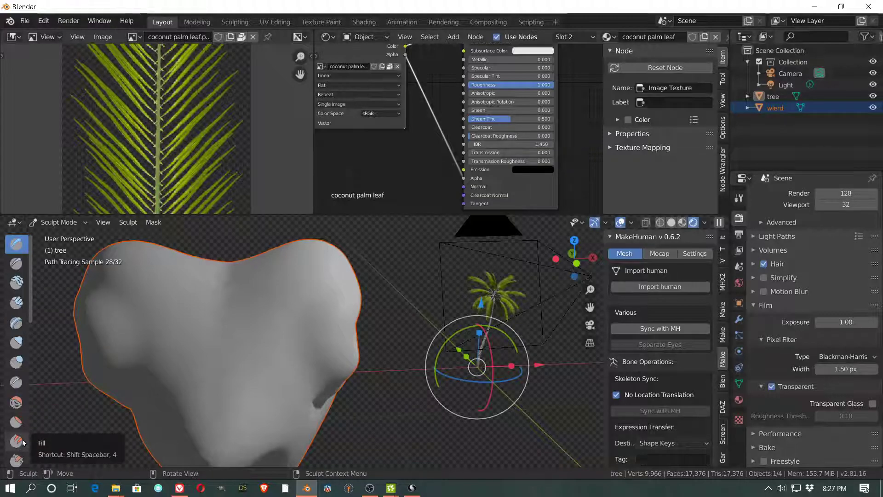
- Try to inflate the upper lobes of the wierd model with an enlarged Inflate brush
scroll(23, 445, down, 1)
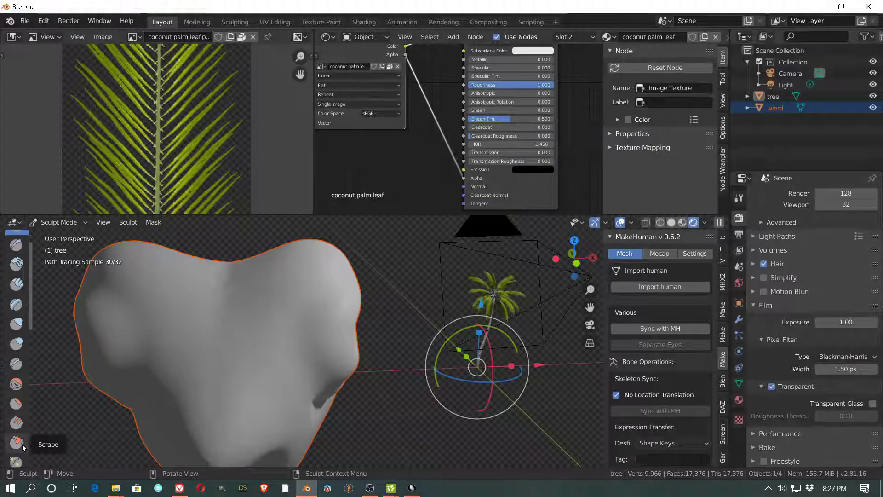
click(18, 337)
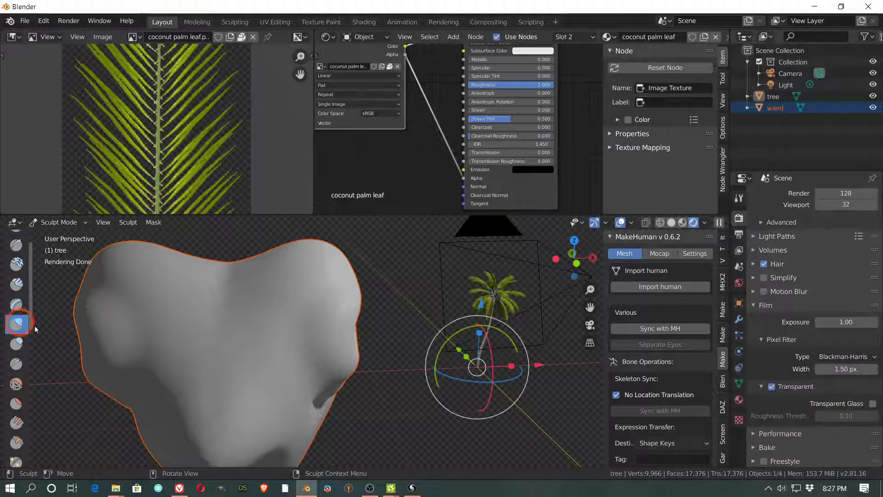
key(bracketright)
key(bracketright)
key(bracketright)
key(bracketright)
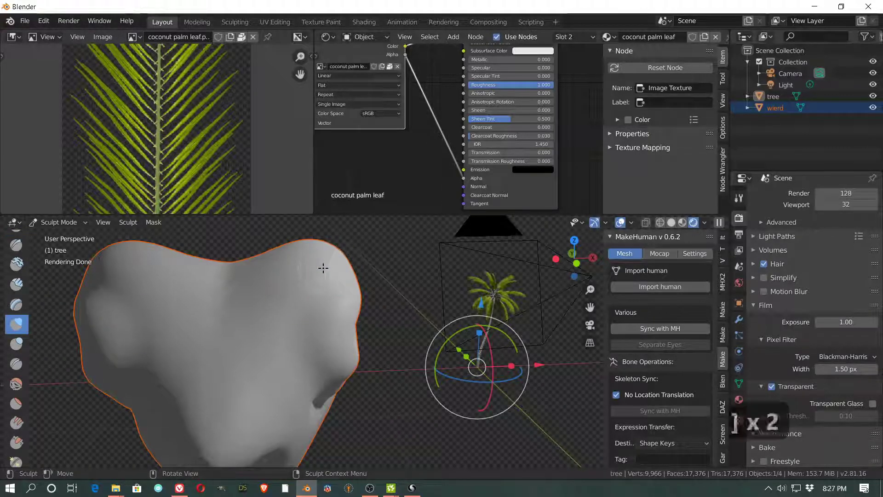
drag(324, 267, 341, 304)
drag(343, 308, 331, 377)
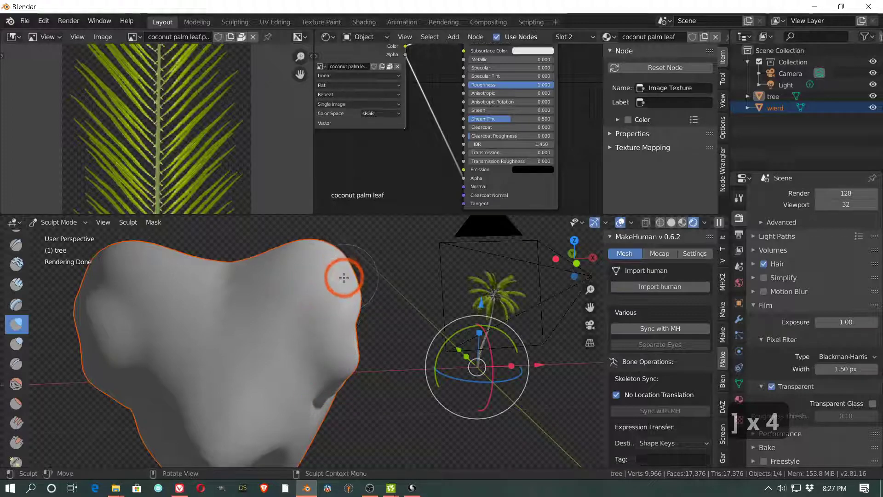
key(bracketright)
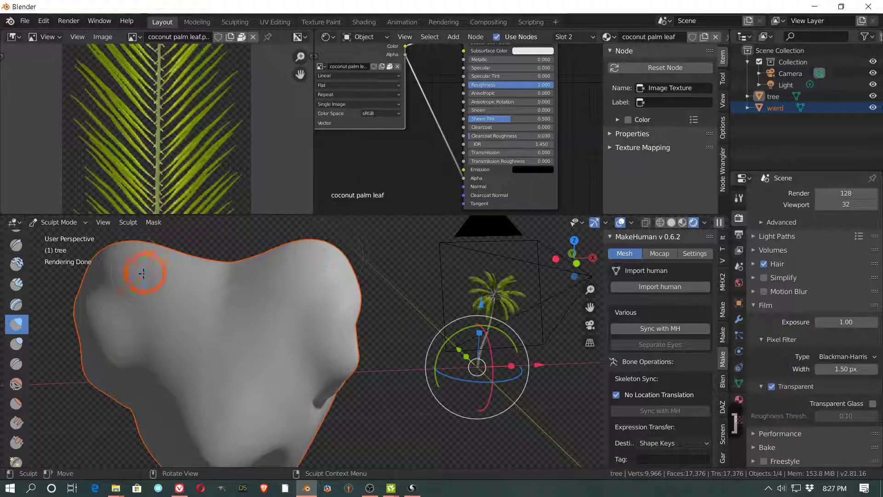
- Select the Grab brush and try to pull on the wierd model's upper lobe nearest the palm tree
scroll(19, 317, down, 5)
click(16, 372)
mouse_move(339, 260)
mouse_down()
mouse_move(355, 256)
mouse_move(325, 269)
mouse_move(343, 265)
mouse_up()
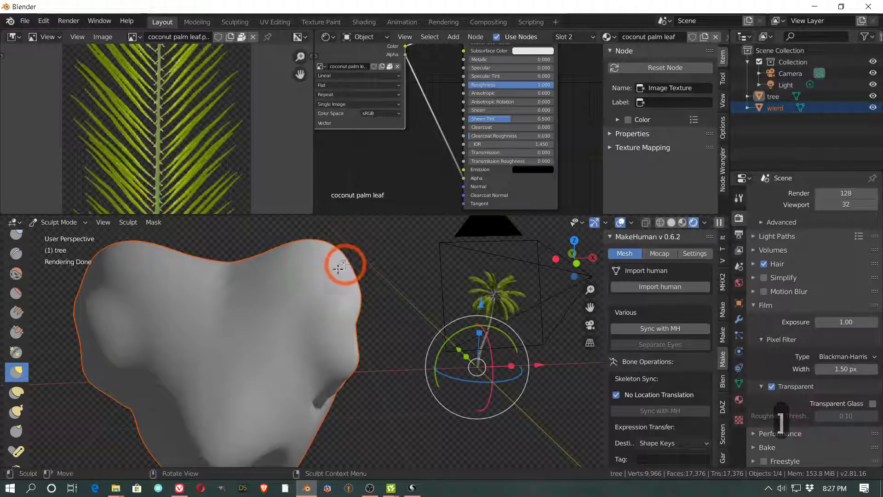
mouse_move(285, 306)
middle_down()
mouse_move(302, 306)
mouse_move(238, 316)
mouse_move(312, 317)
mouse_move(325, 295)
middle_up()
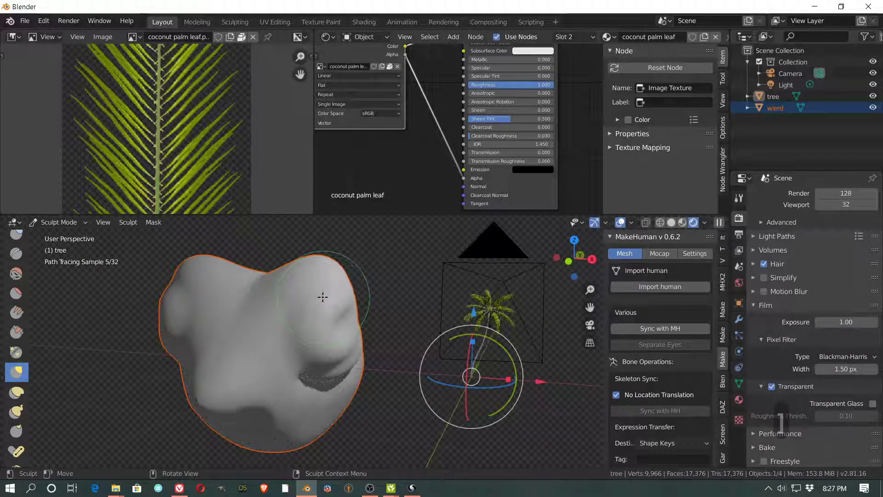
- Examine the wierd model's mesh density up close in Edit Mode, and return to Sculpt Mode
key(Tab)
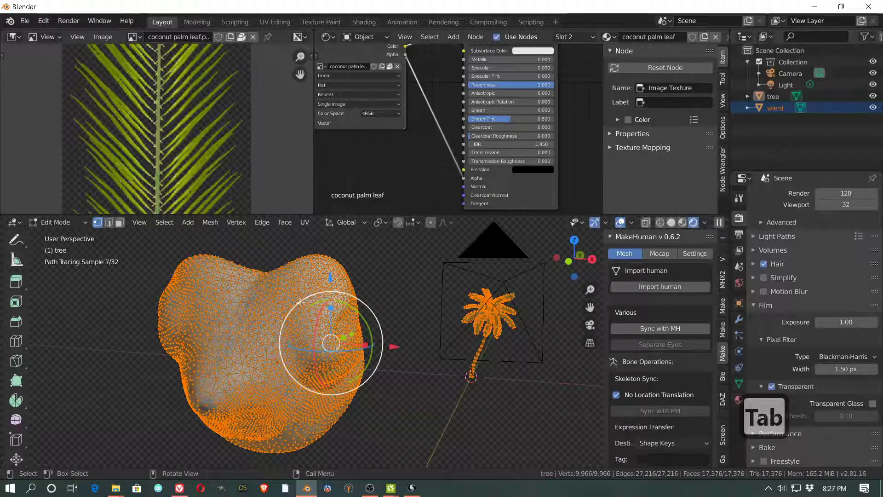
scroll(299, 303, up, 5)
scroll(299, 303, down, 5)
middle_drag(309, 304, 290, 314)
scroll(290, 314, up, 2)
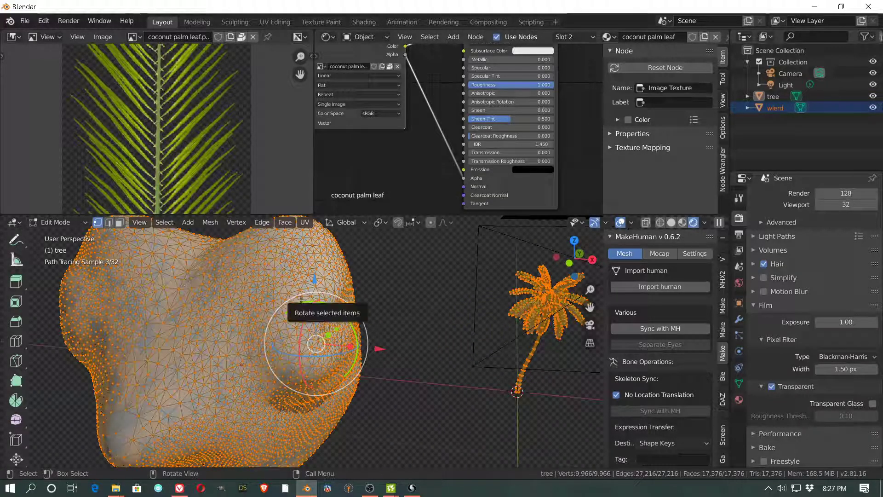
scroll(300, 299, up, 2)
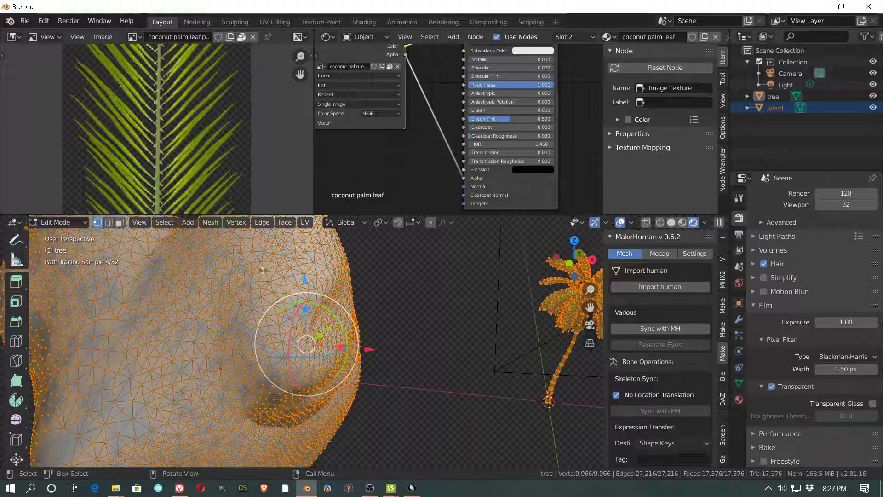
key(Tab)
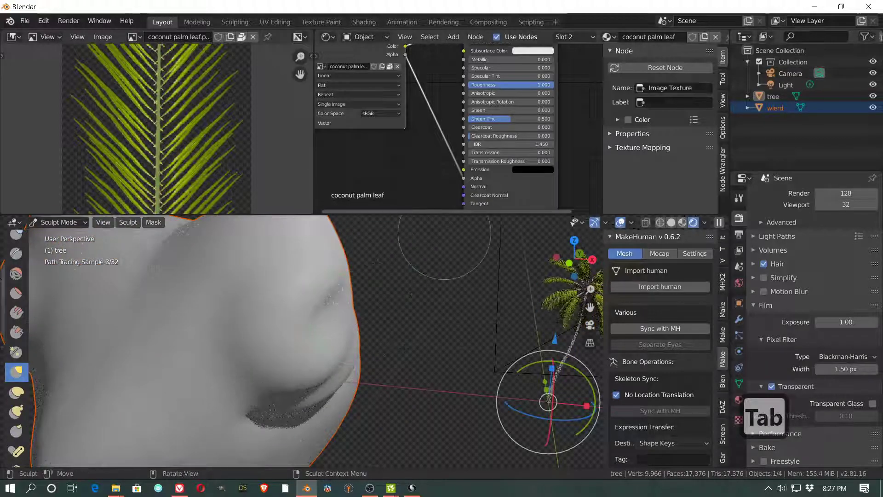